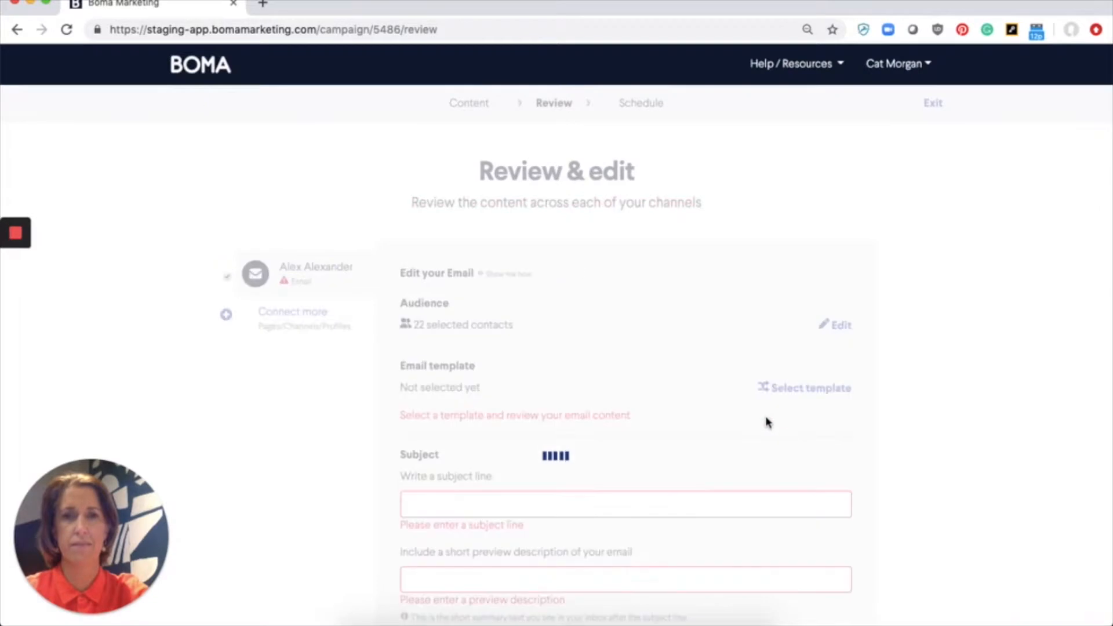
Step: Enter 'newsletter' as the email's subject line
scroll(768, 423, "down", 1)
scroll(768, 423, "down", 3)
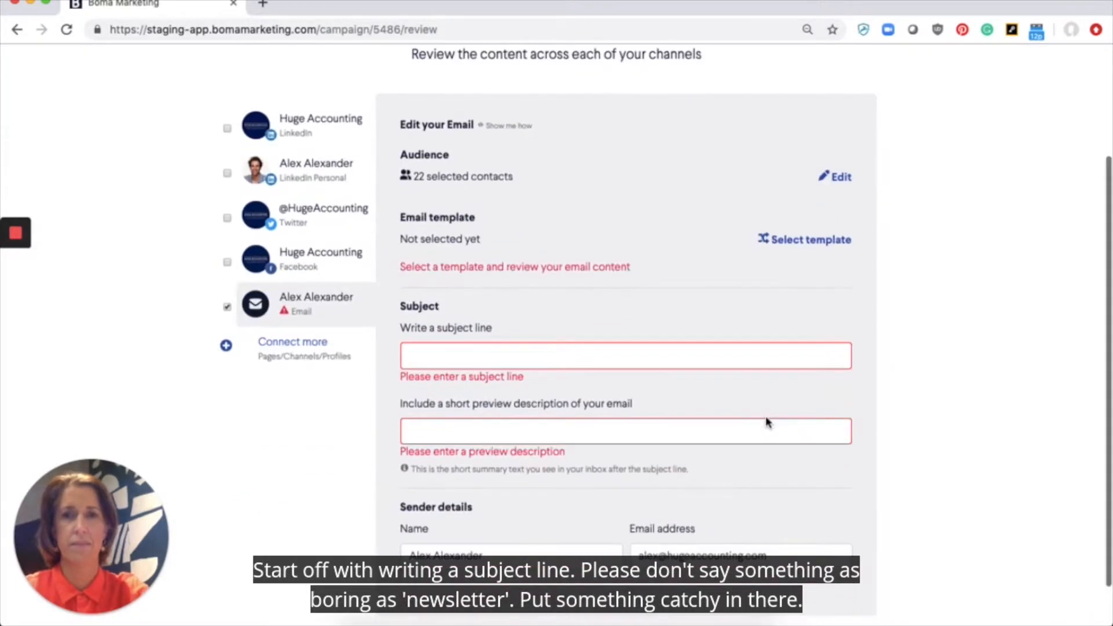
left_click(608, 356)
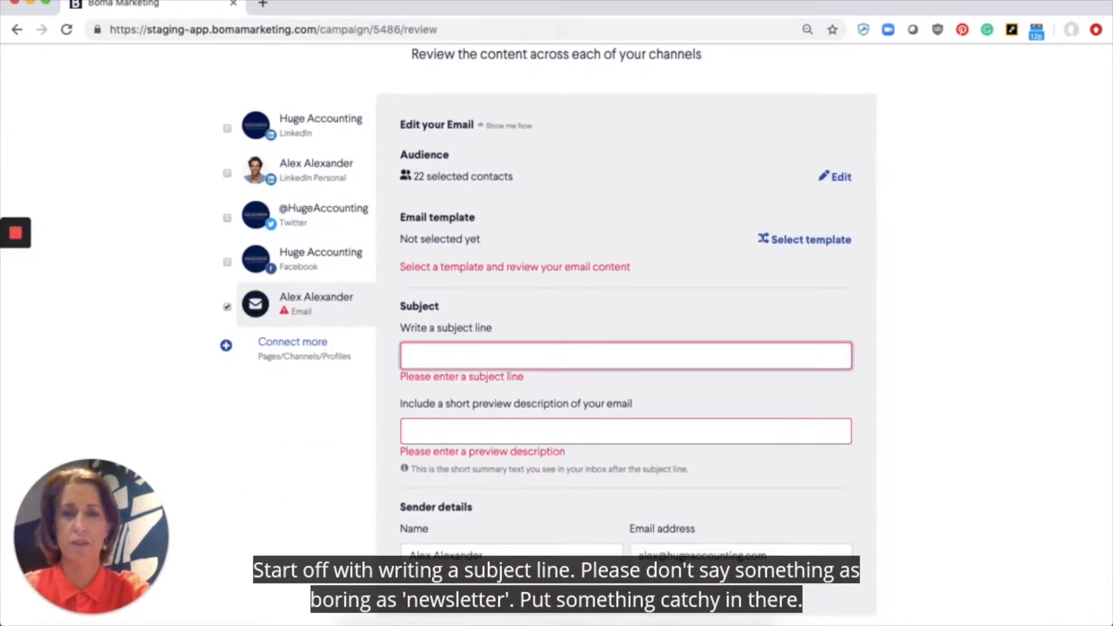
type("newsletter")
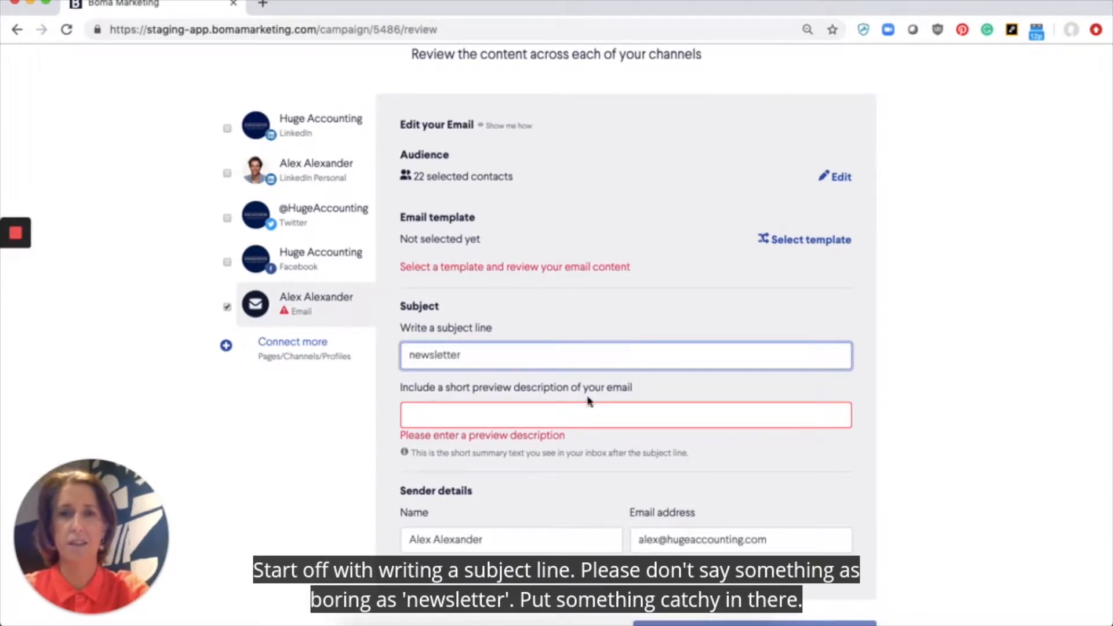
Step: Fill in the preview description with 'preview desc'
left_click(575, 416)
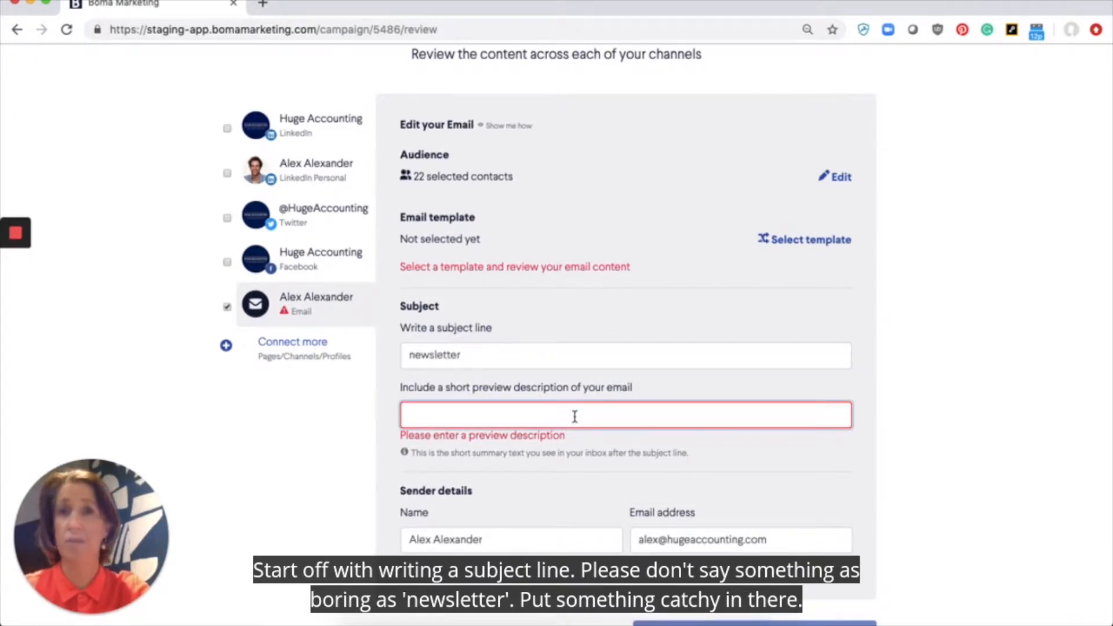
type("previ")
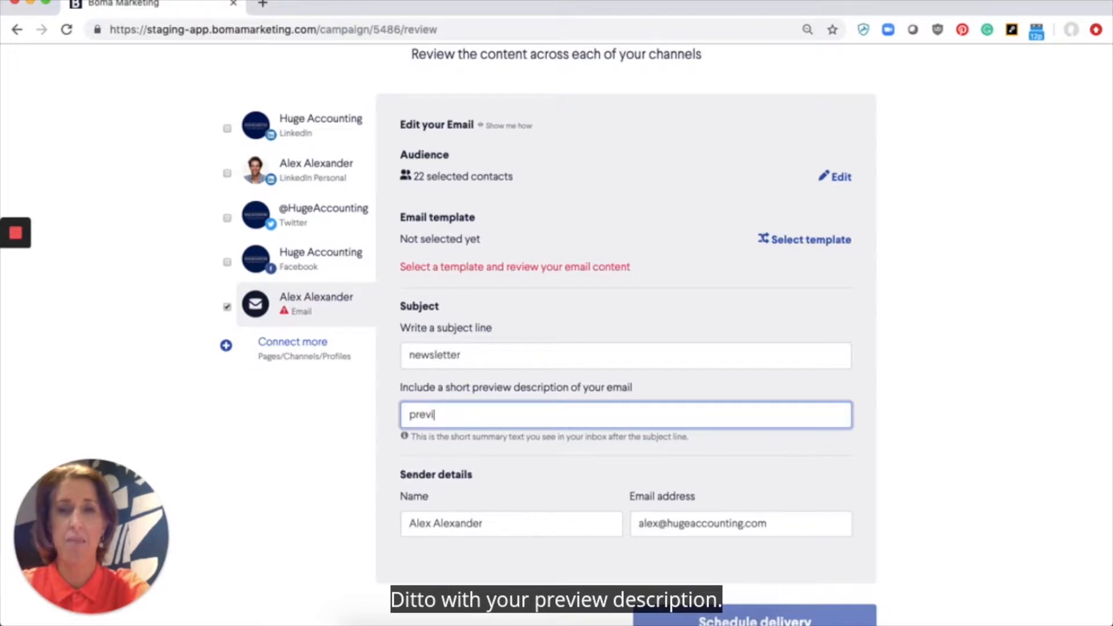
type("ew desc")
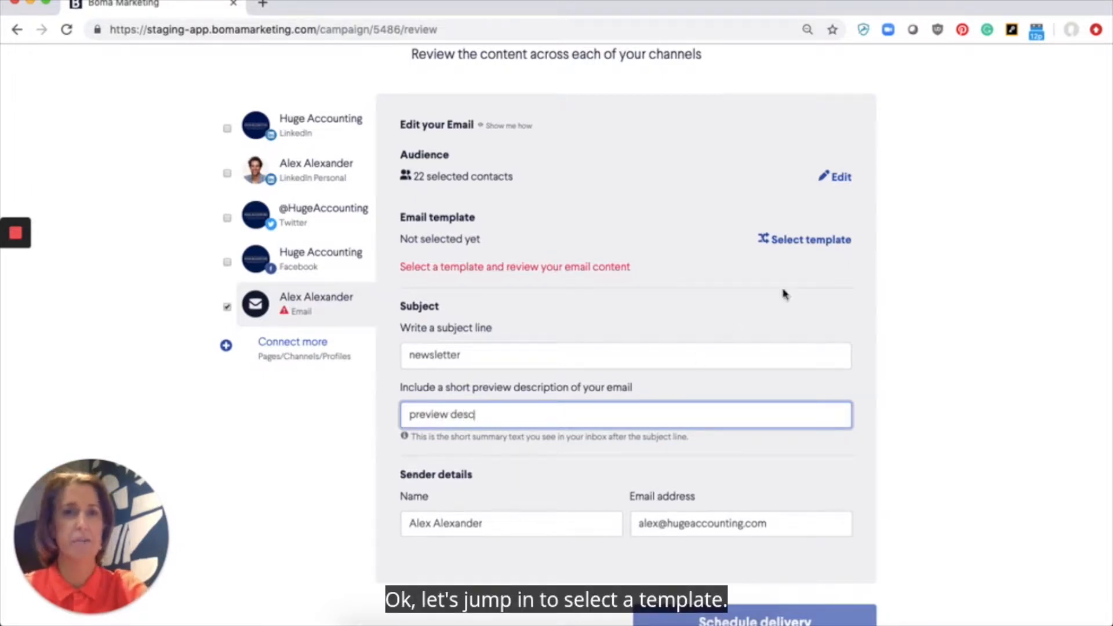
left_click(828, 239)
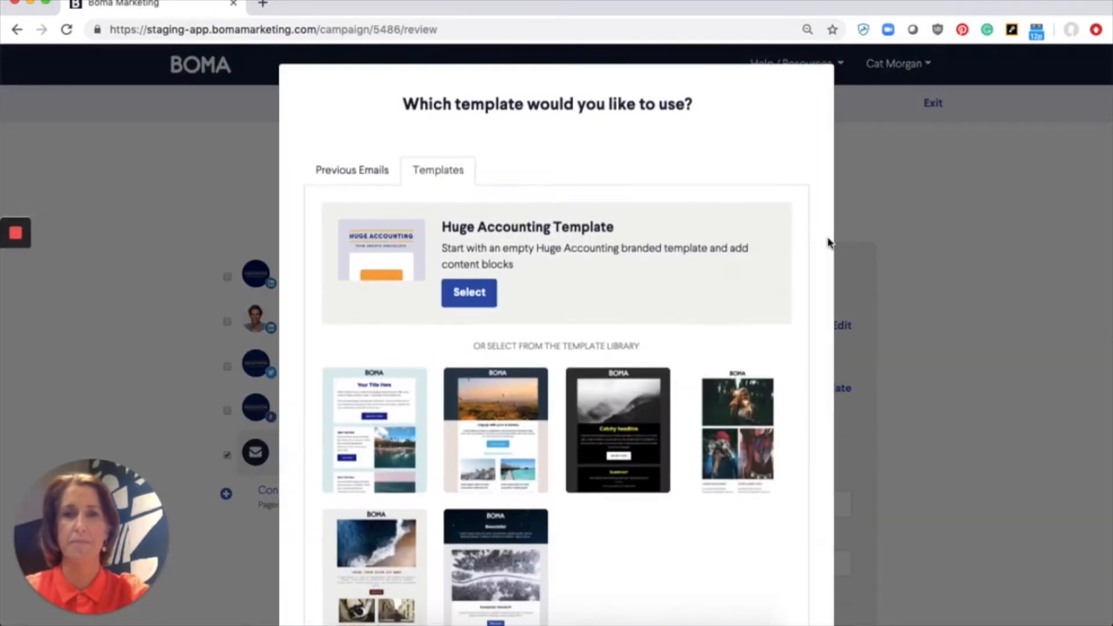
Step: Pick the Huge Accounting Template from the Templates list
scroll(831, 240, "down", 1)
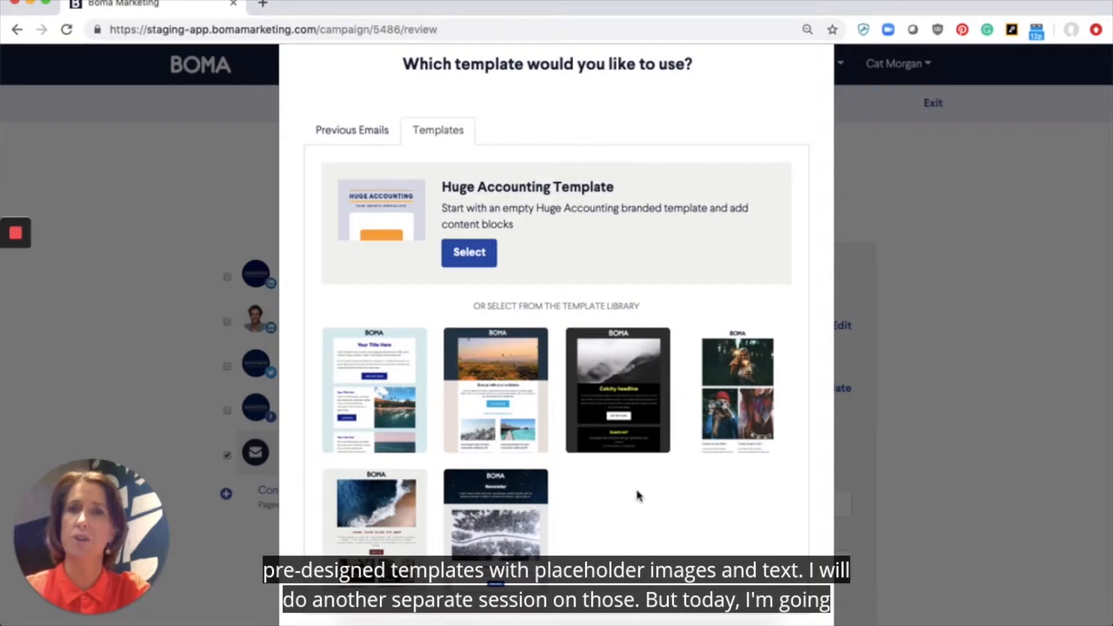
left_click(467, 257)
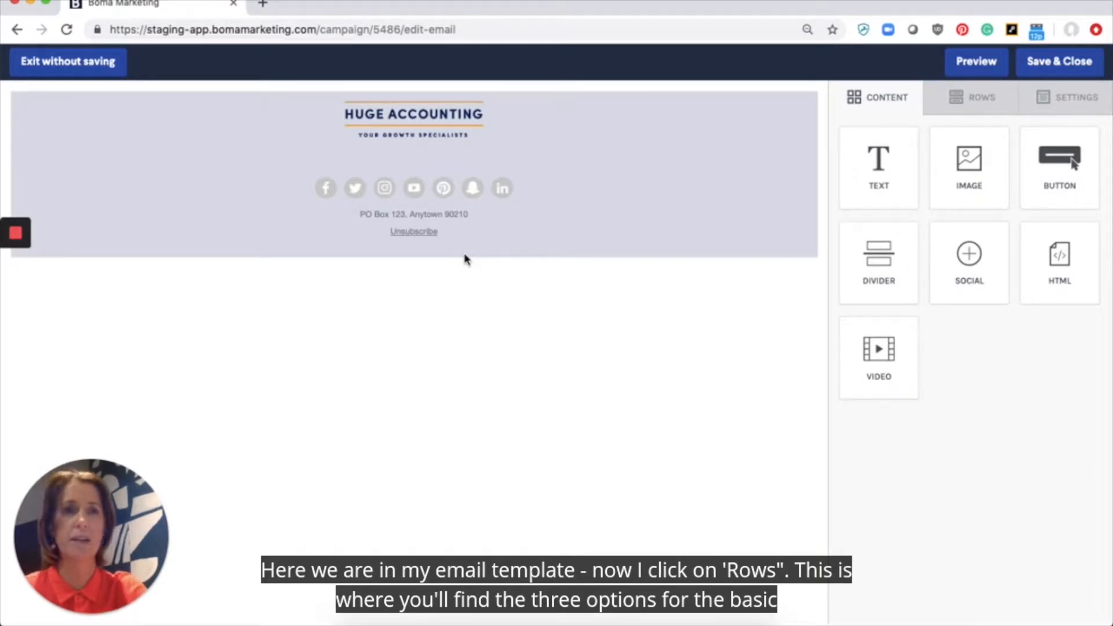
left_click(980, 104)
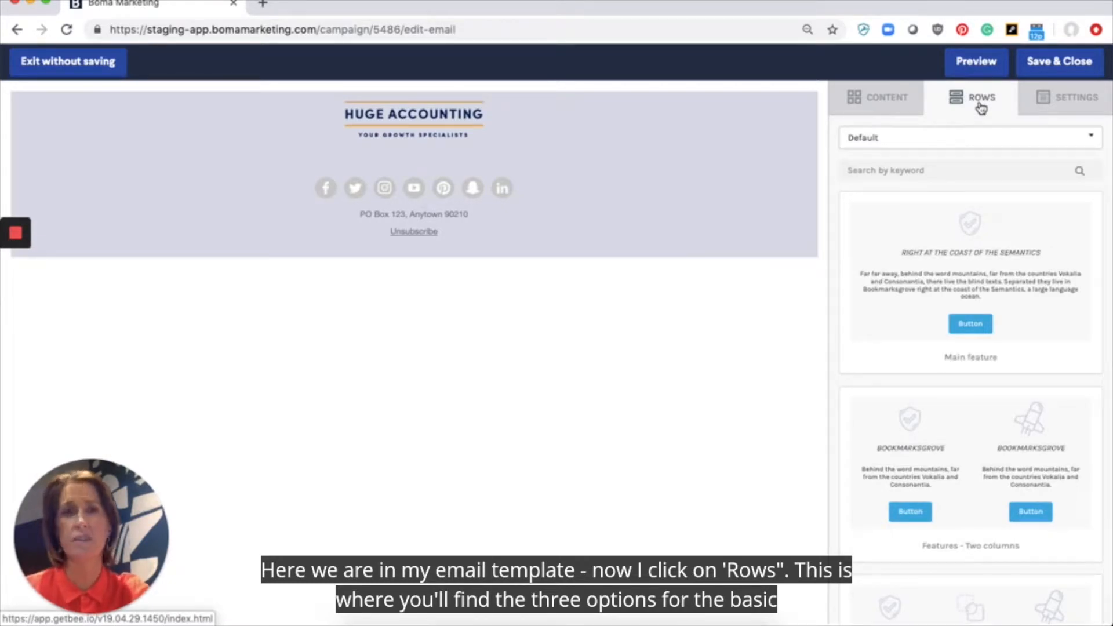
Step: Switch the row source from Default to Search Content Library
left_click(885, 142)
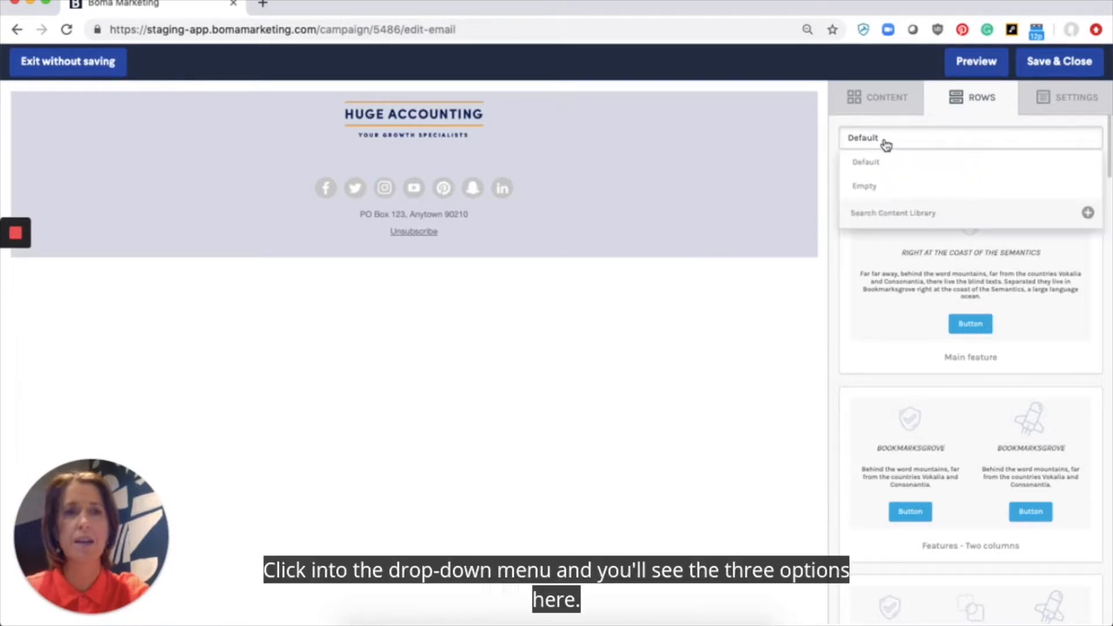
left_click(902, 216)
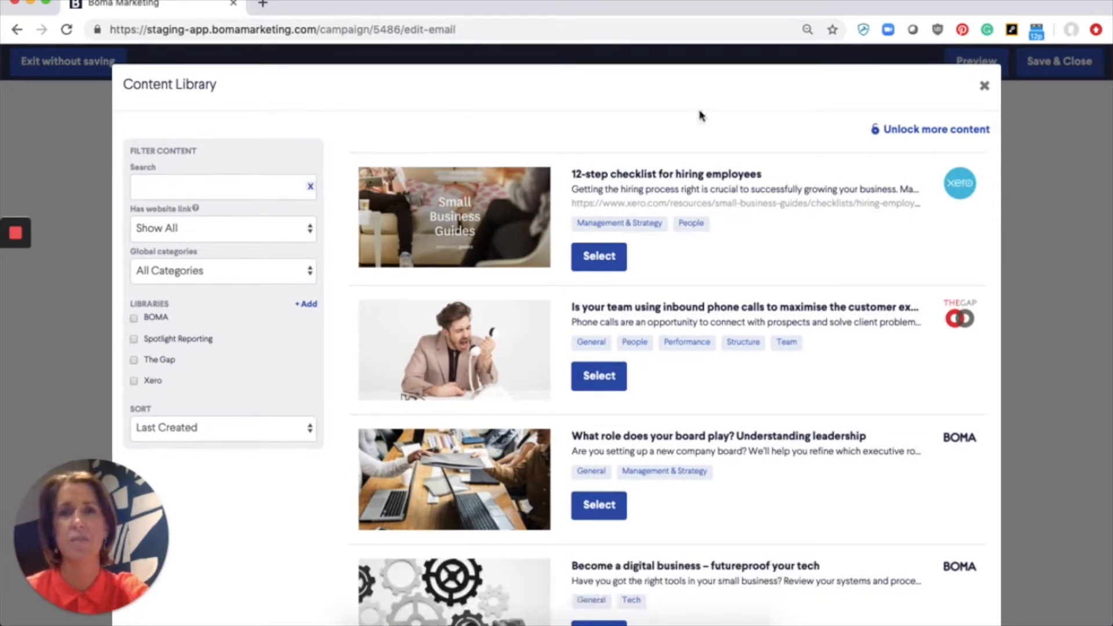
Step: Filter the library to linked content only and select '12-step checklist for hiring employees'
left_click(292, 233)
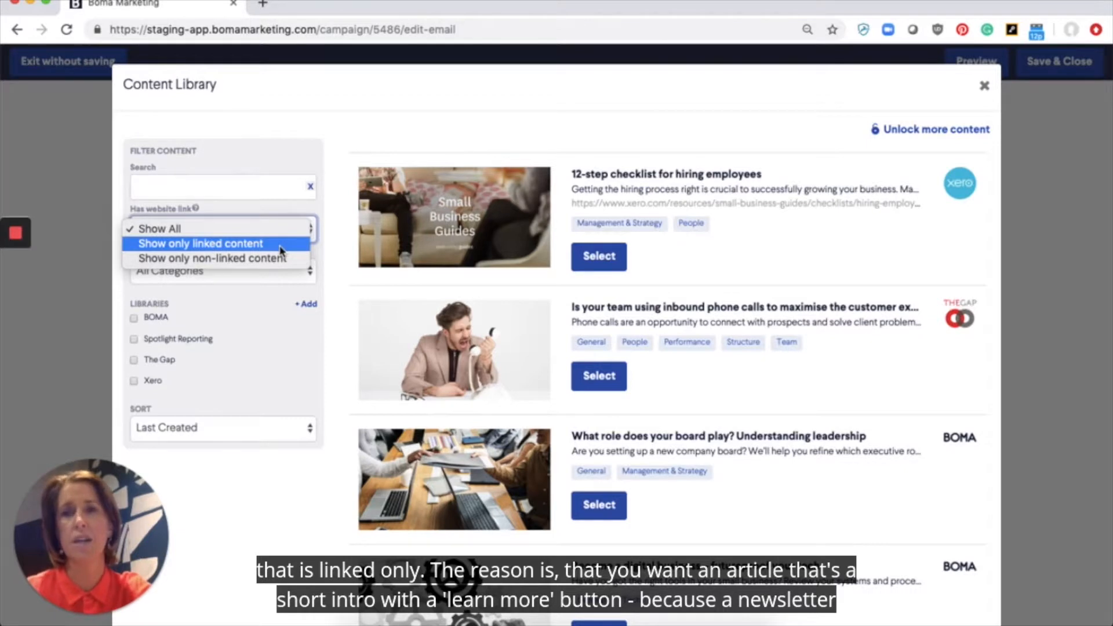
left_click(280, 244)
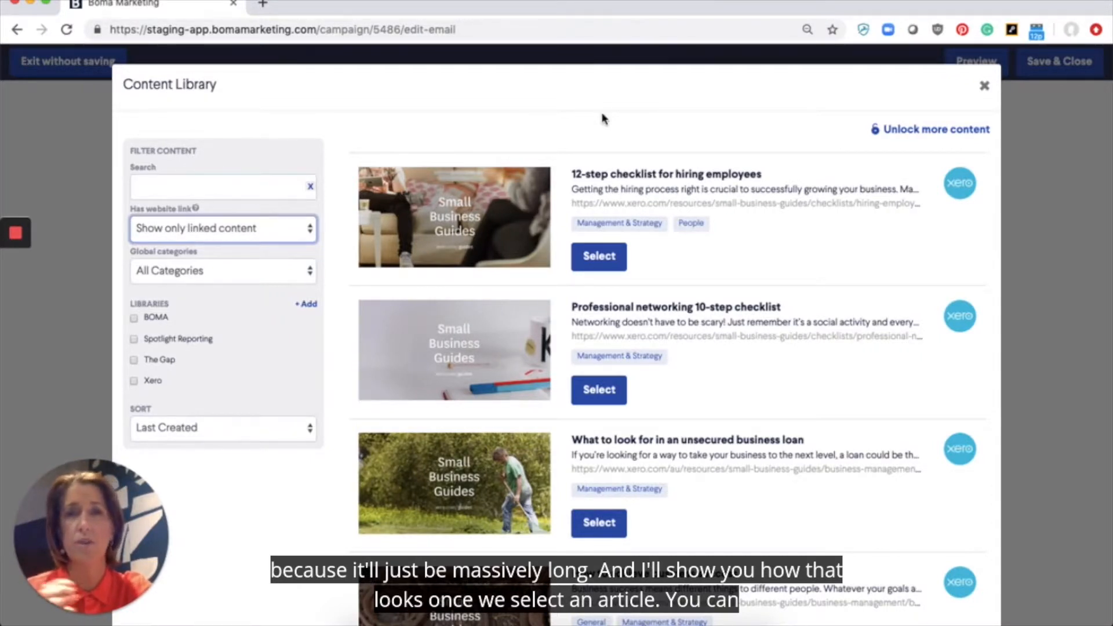
scroll(755, 266, "down", 2)
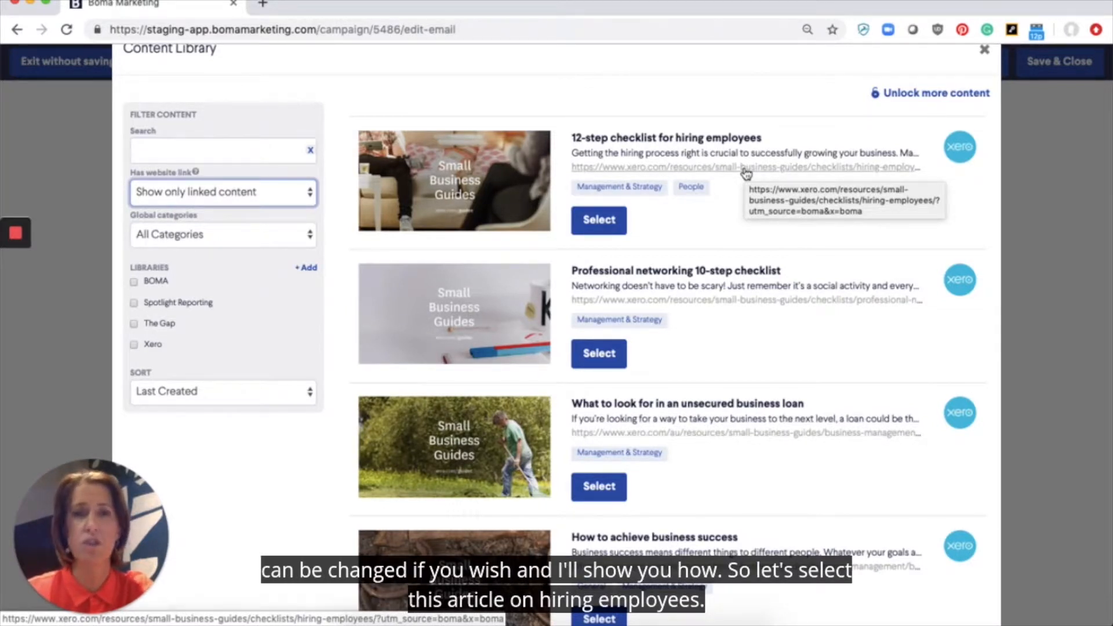
left_click(603, 222)
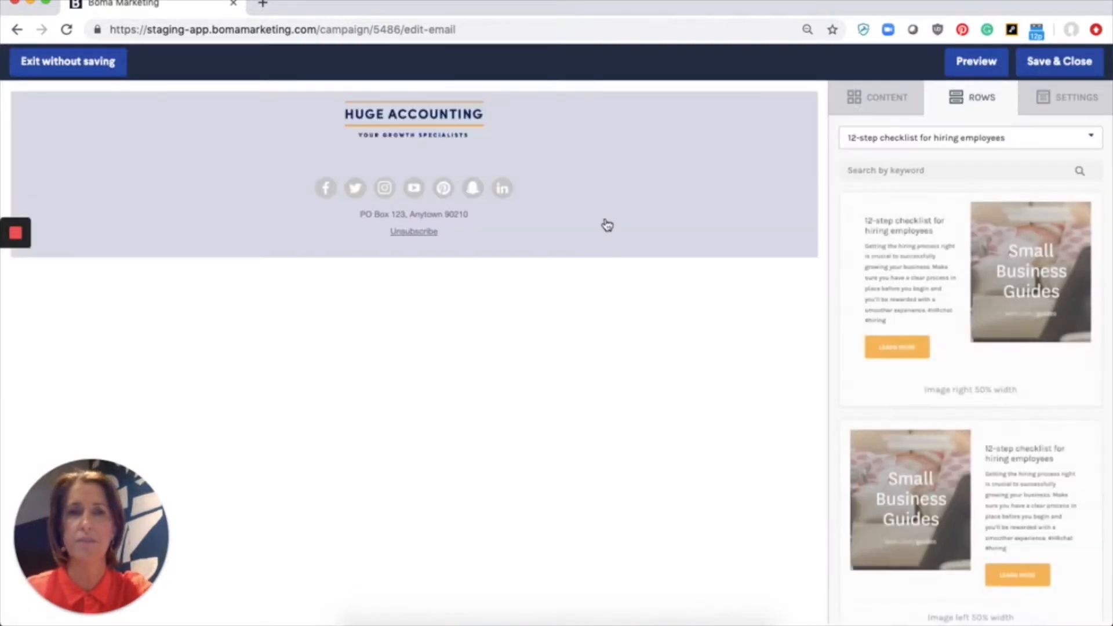
Step: Drag the Image right 50% width checklist row into the email above the footer
scroll(869, 256, "down", 2)
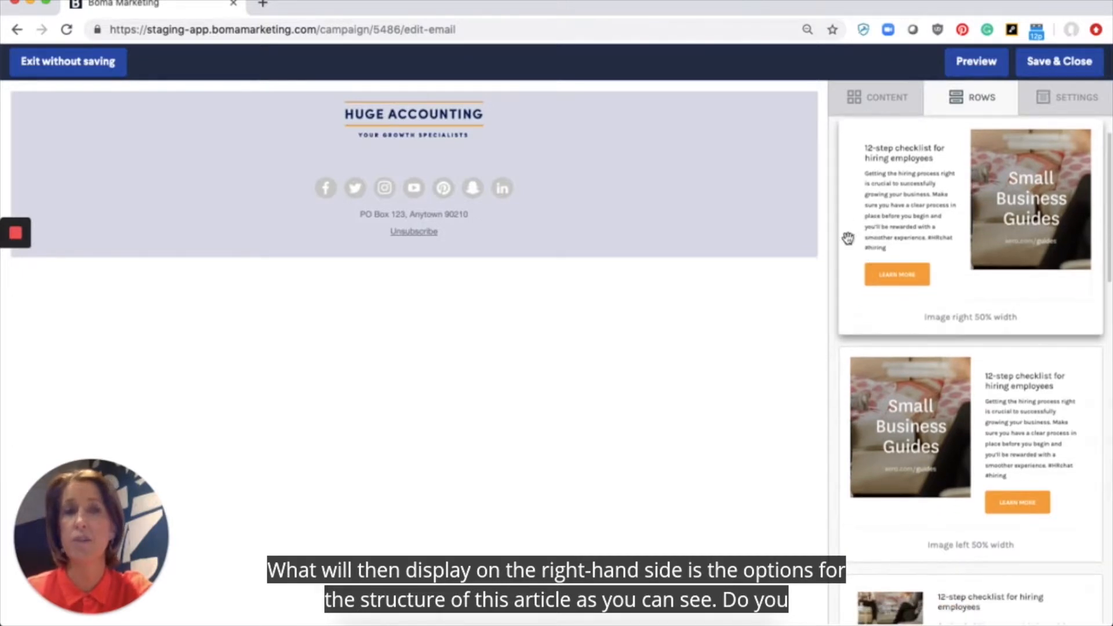
scroll(852, 251, "down", 1)
scroll(852, 251, "down", 4)
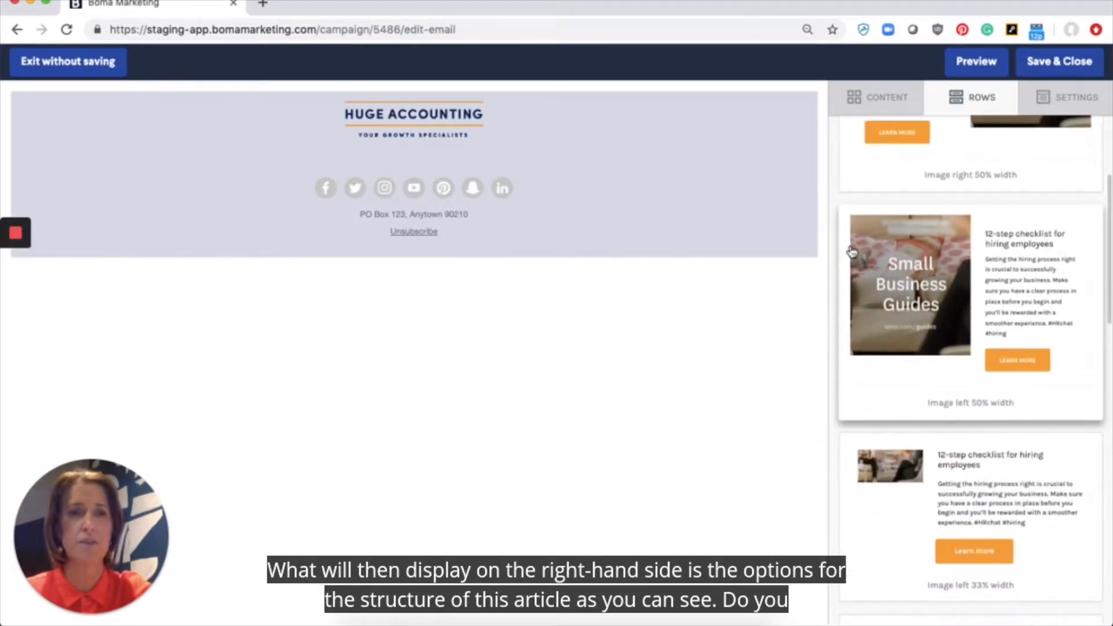
scroll(852, 252, "down", 4)
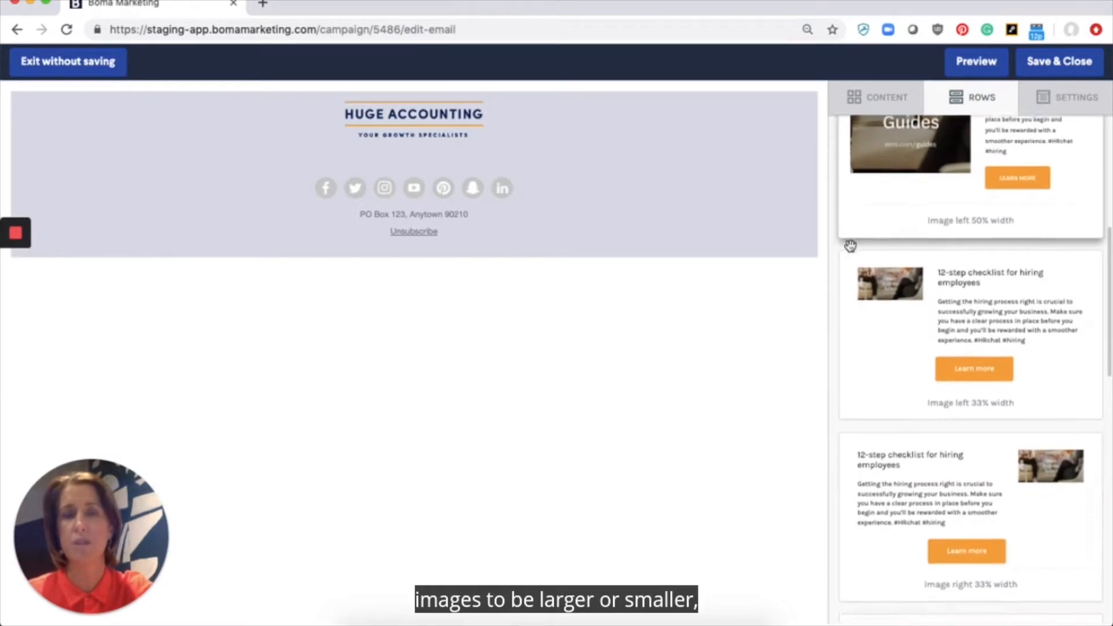
scroll(852, 251, "down", 6)
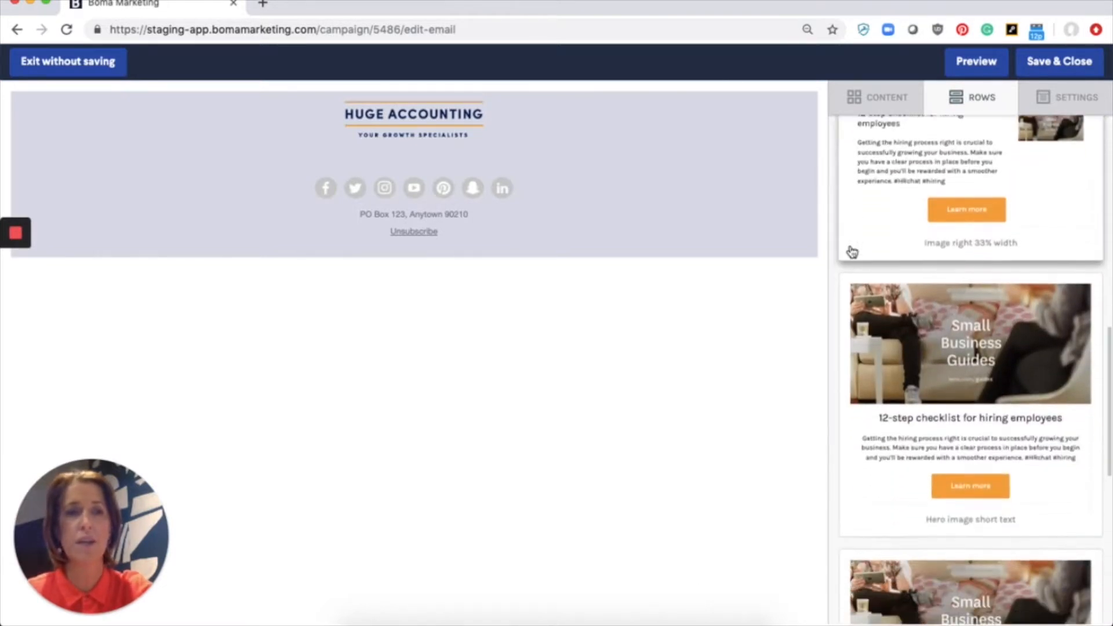
scroll(852, 251, "down", 6)
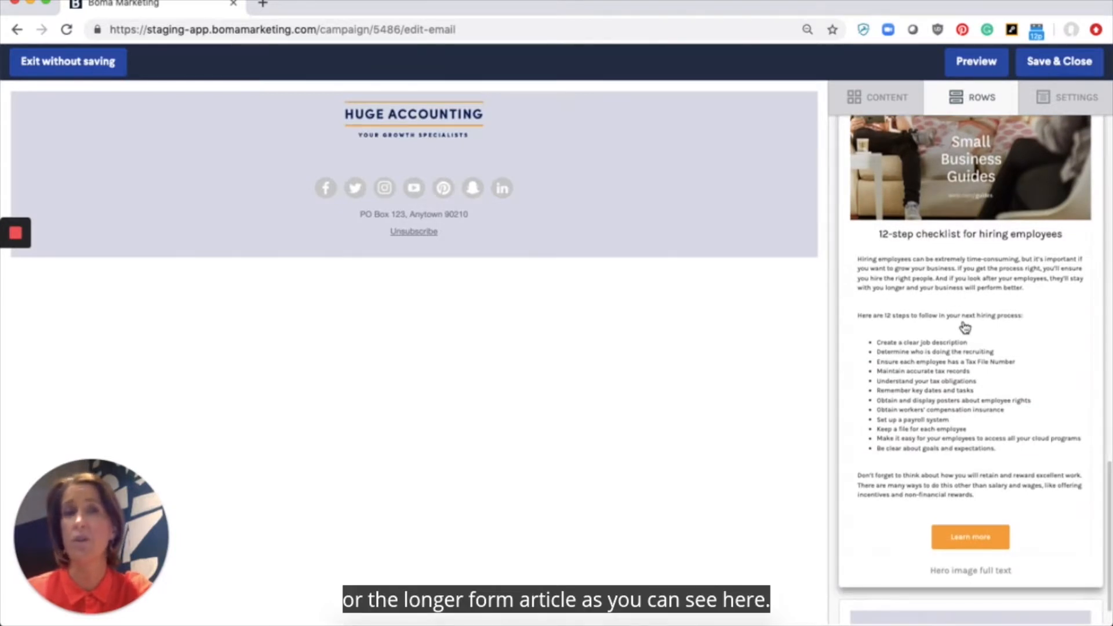
scroll(965, 327, "down", 10)
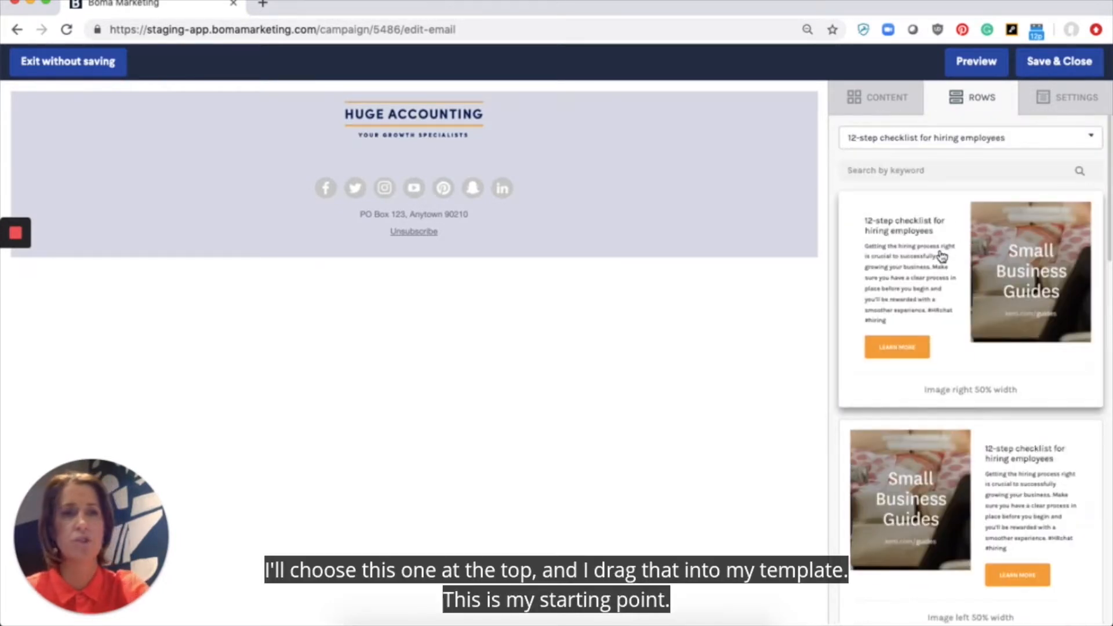
left_click_drag(941, 257, 466, 161)
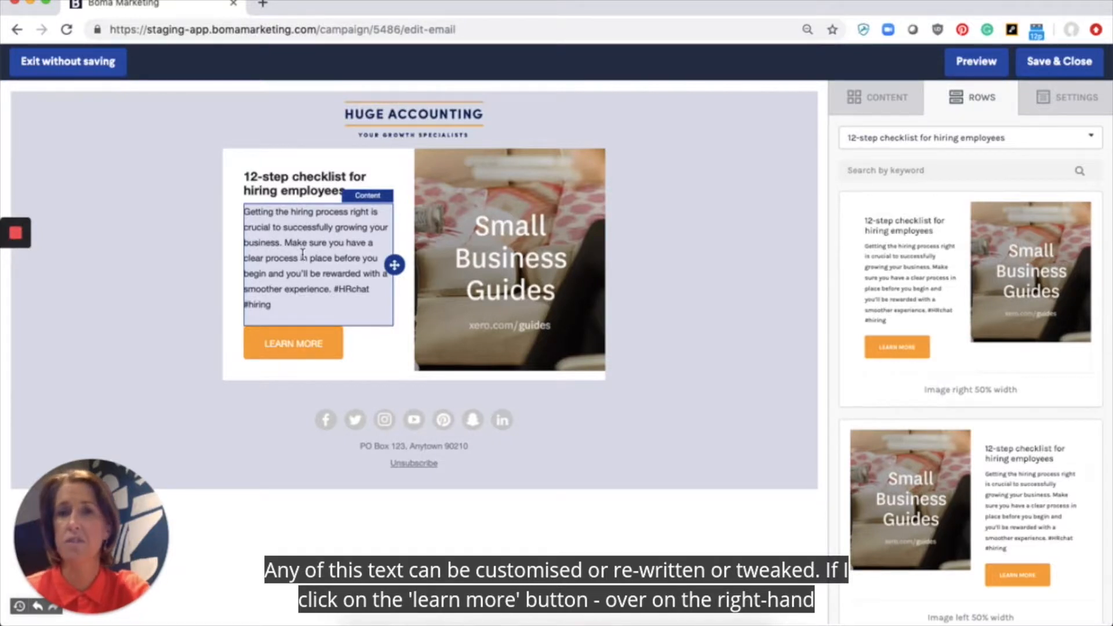
Step: Review the Learn More button's link and colour properties, then reopen the Rows source list
left_click(296, 344)
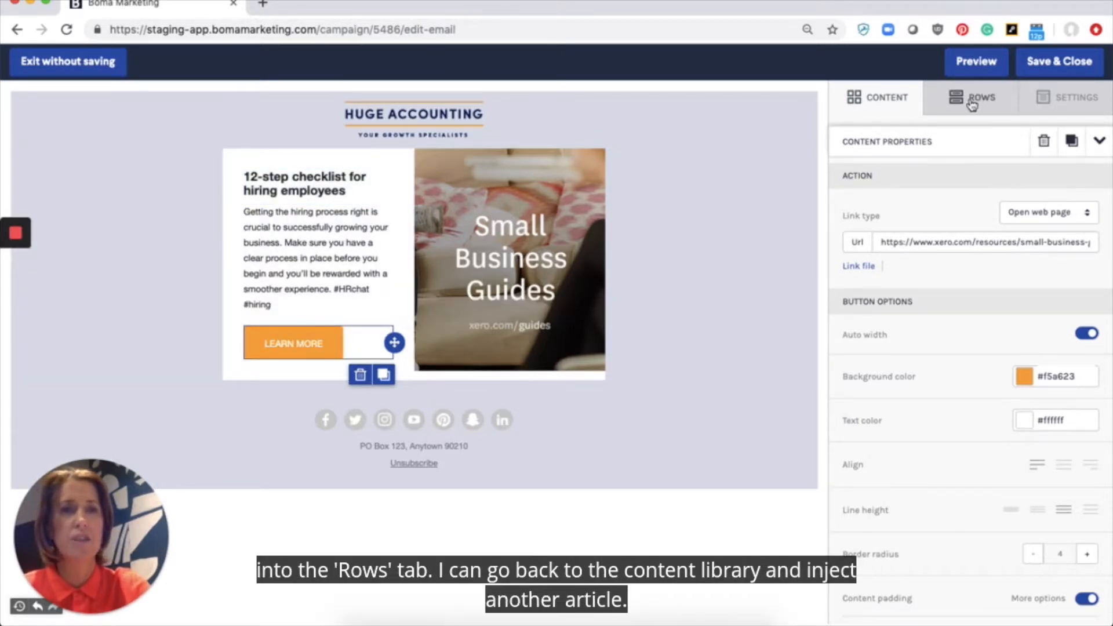
left_click(972, 103)
left_click(925, 139)
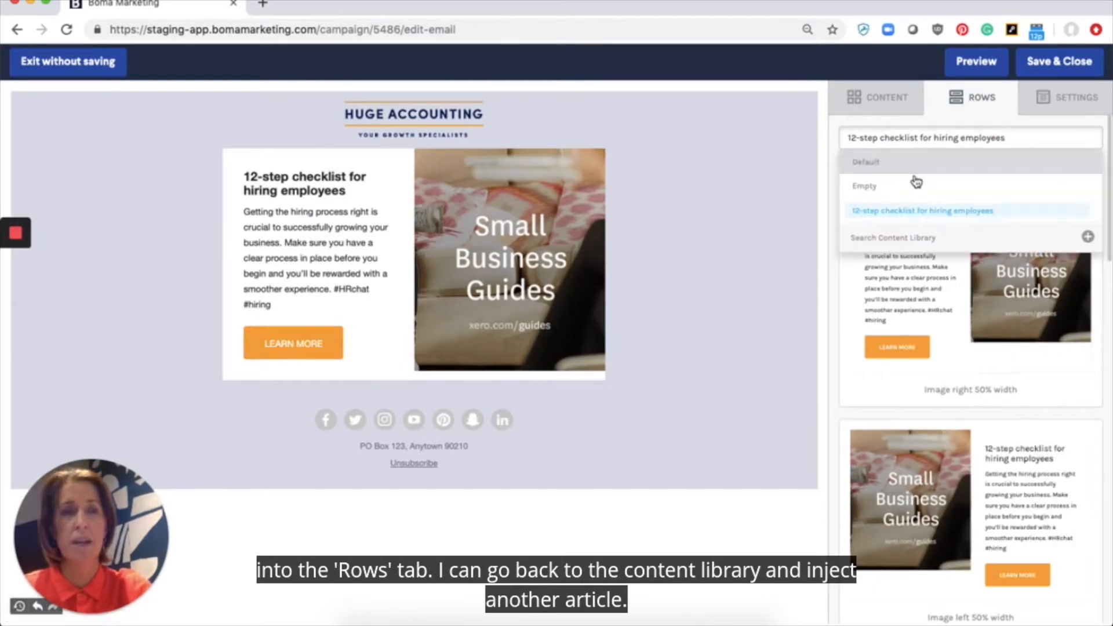
Step: Select the 'When to give a raise' article from the content library
left_click(909, 239)
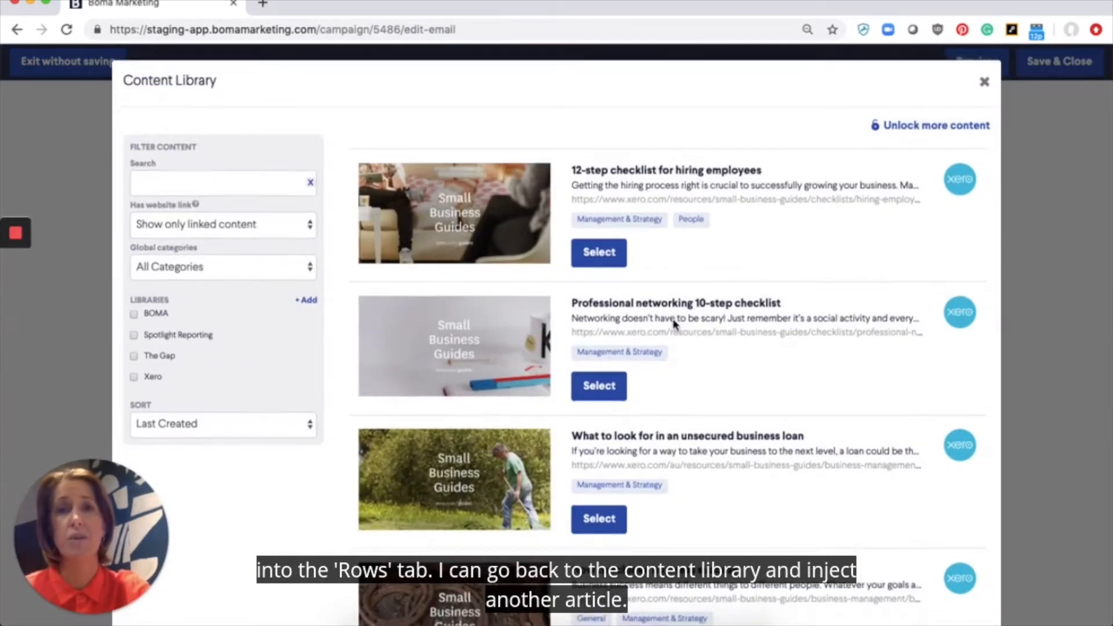
scroll(674, 323, "down", 6)
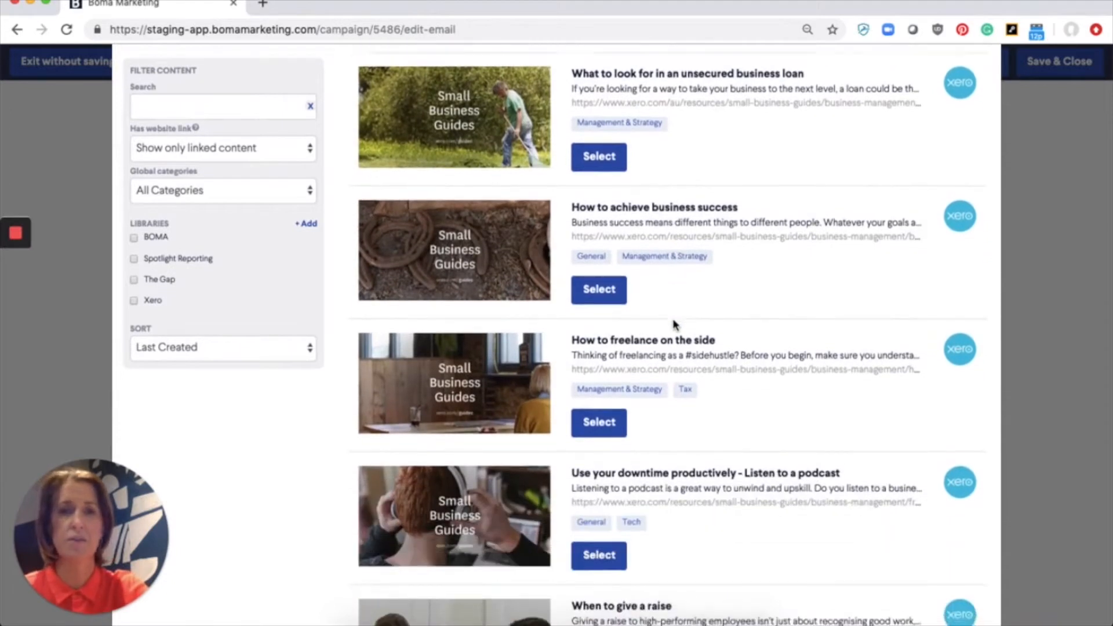
scroll(674, 324, "down", 3)
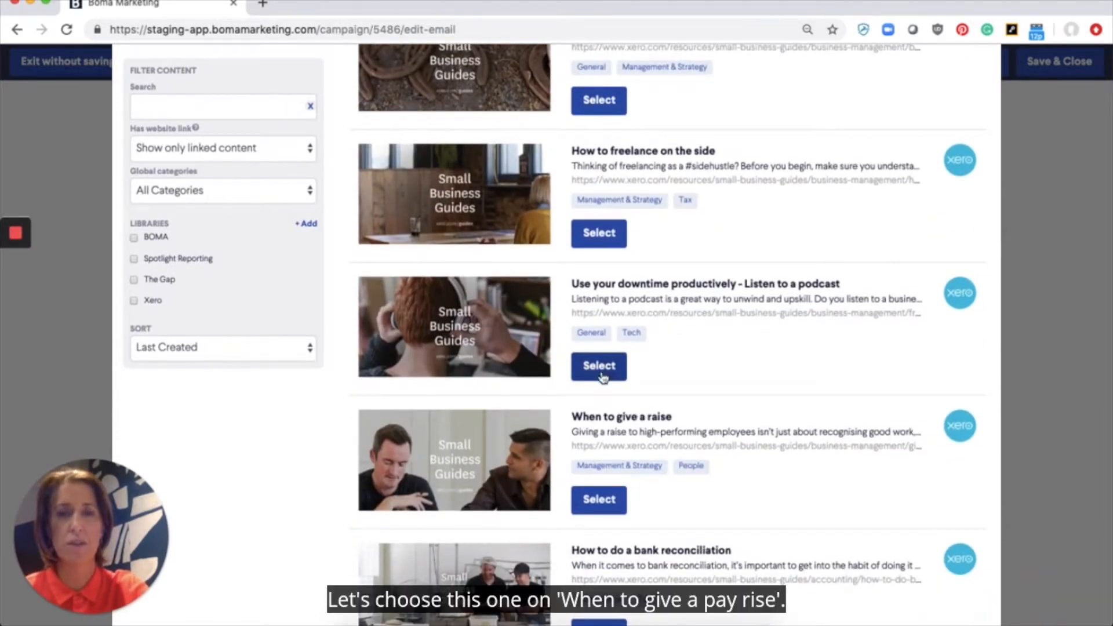
left_click(601, 501)
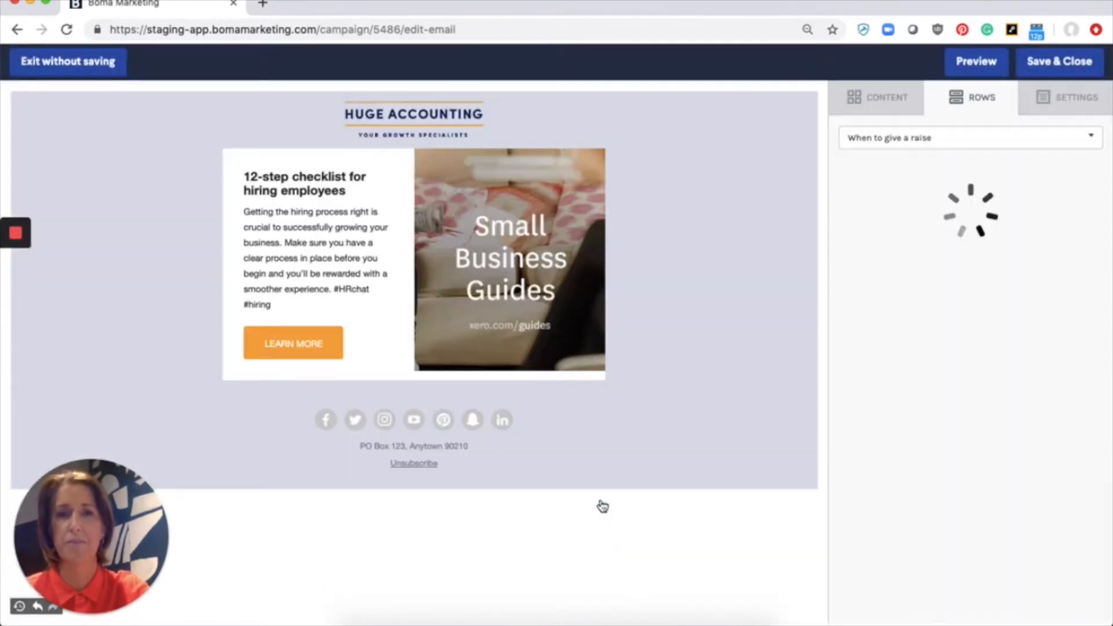
Step: Place Image left 50% and Image right 50% width raise rows below the checklist
scroll(853, 394, "down", 1)
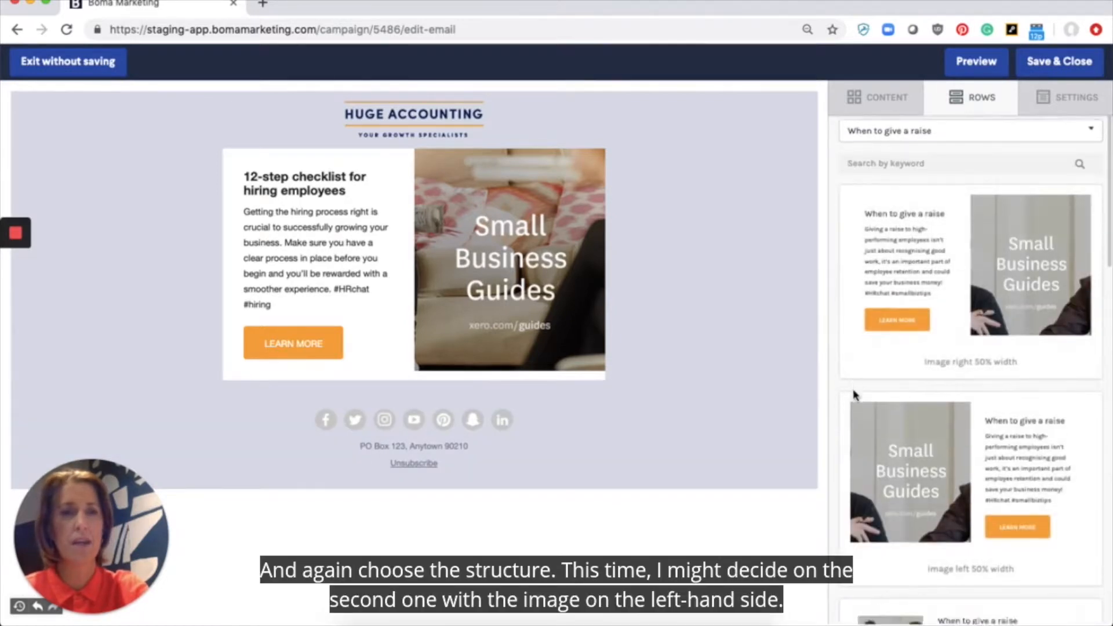
scroll(853, 394, "down", 3)
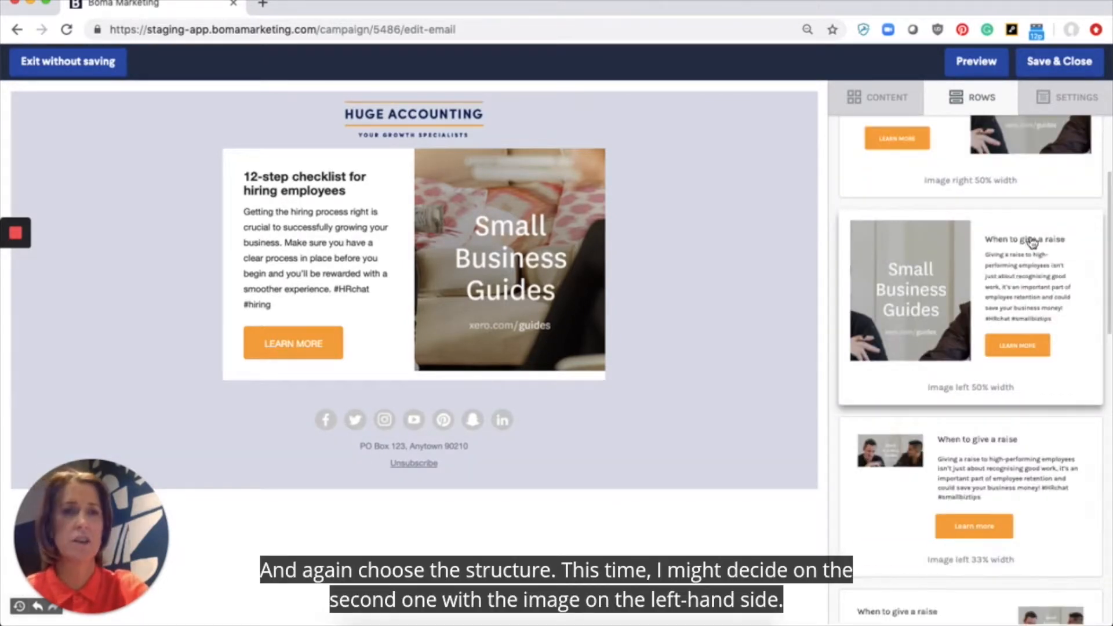
left_click_drag(1031, 241, 557, 377)
scroll(560, 380, "down", 2)
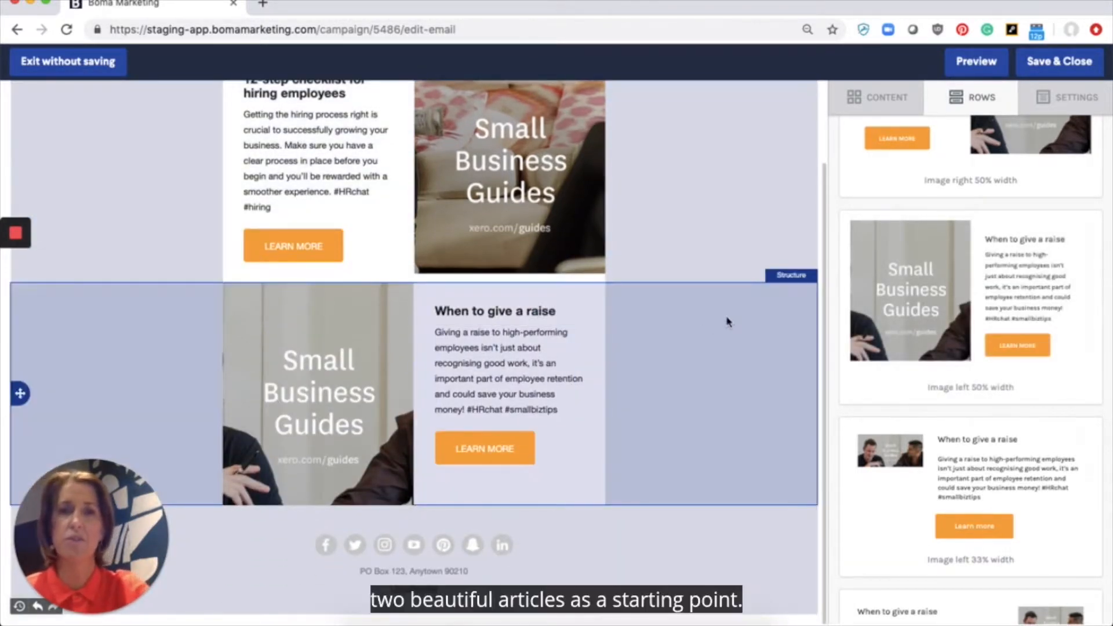
scroll(737, 319, "up", 2)
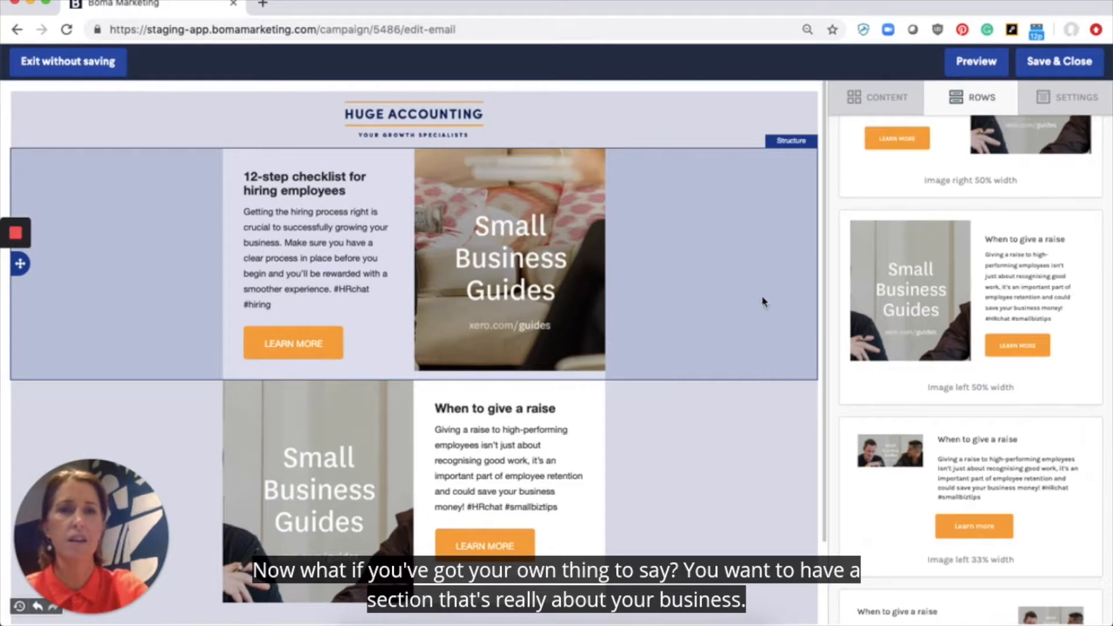
scroll(1017, 203, "up", 4)
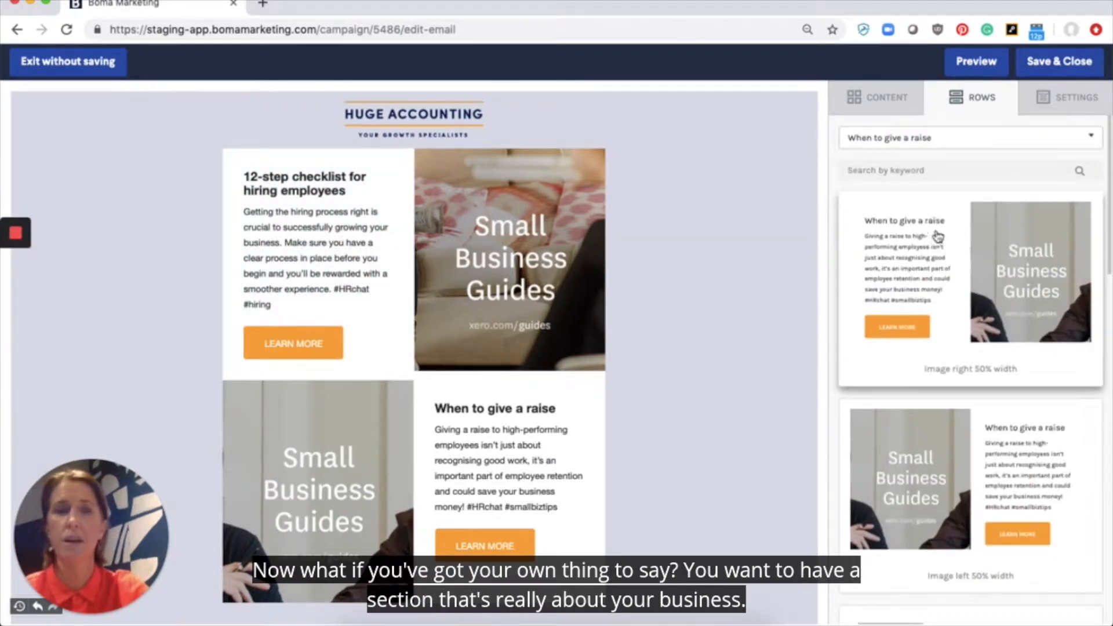
scroll(707, 300, "down", 3)
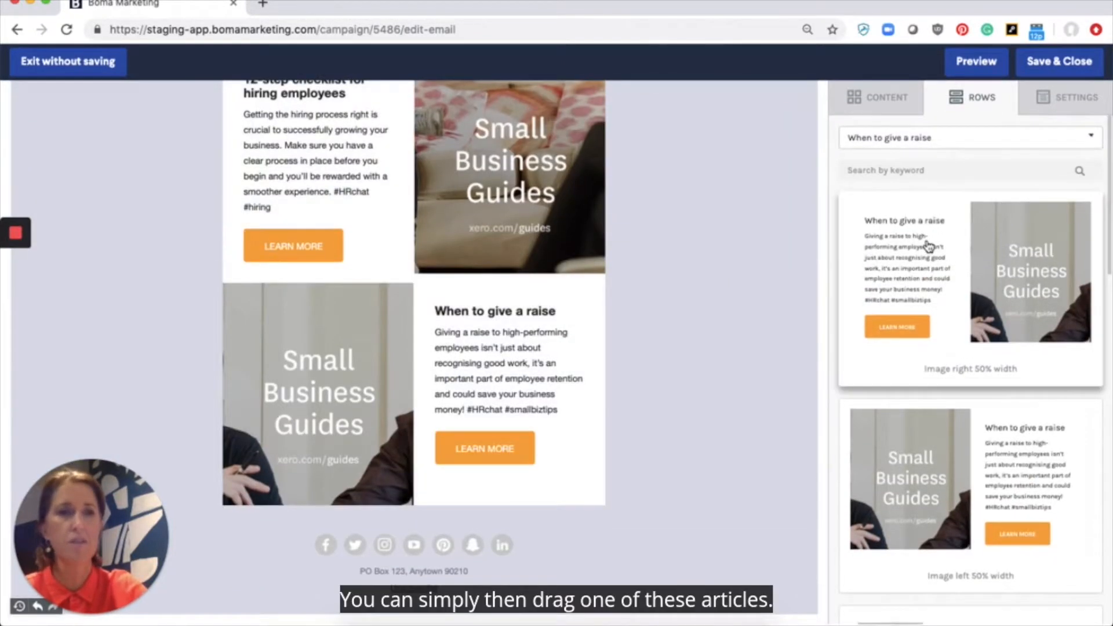
left_click_drag(929, 246, 527, 515)
scroll(526, 512, "down", 5)
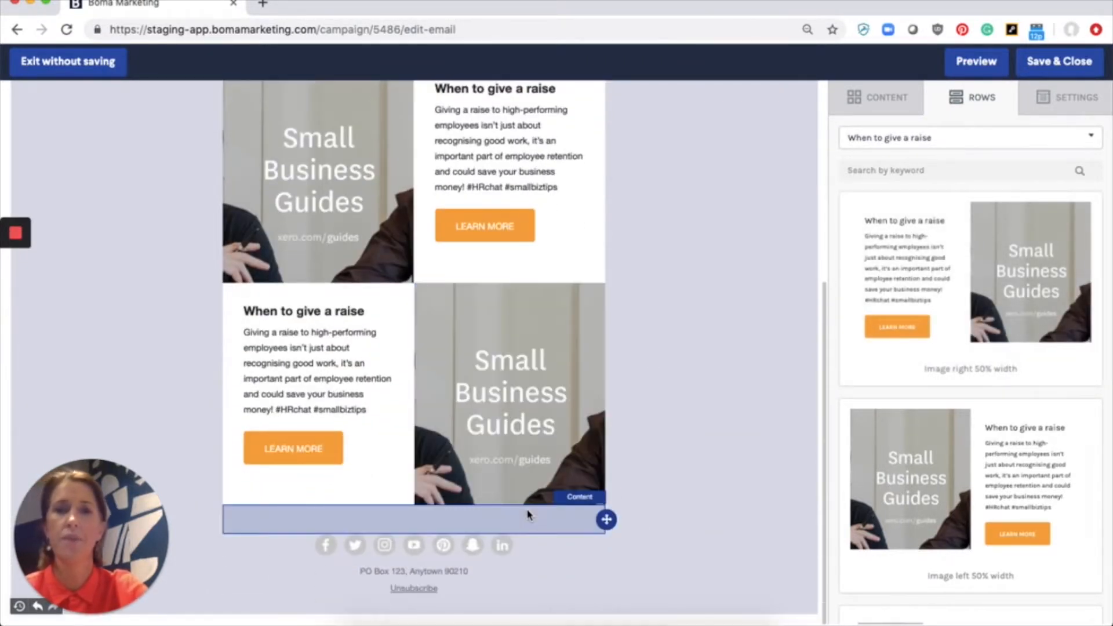
left_click(275, 313)
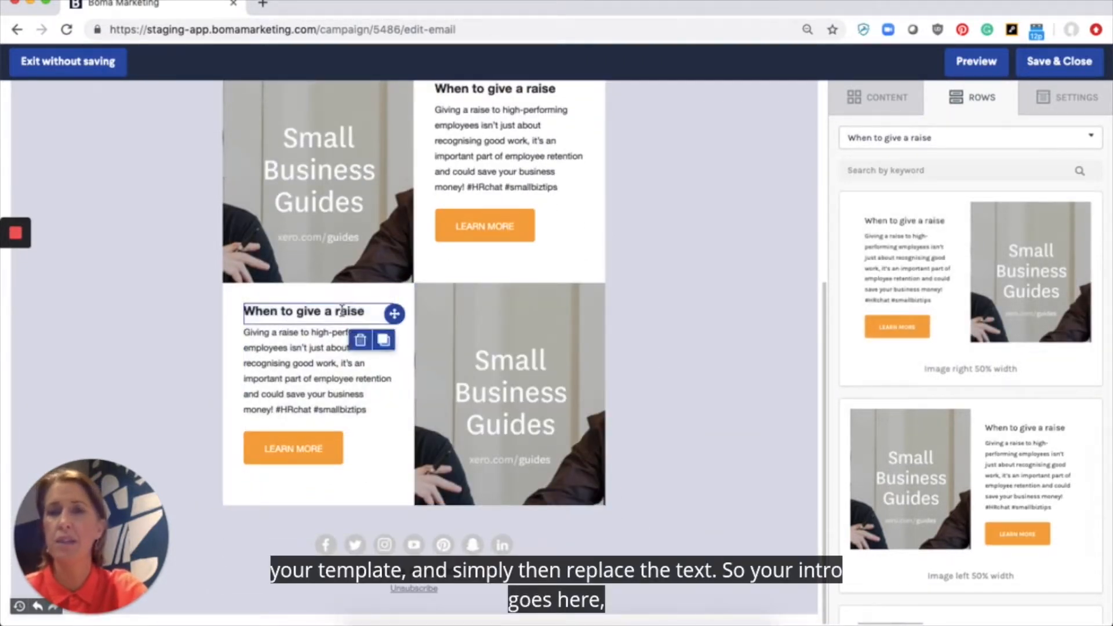
Step: Replace the bottom row's 'When to give a raise' heading with 'your intro goes here'
triple_click(369, 311)
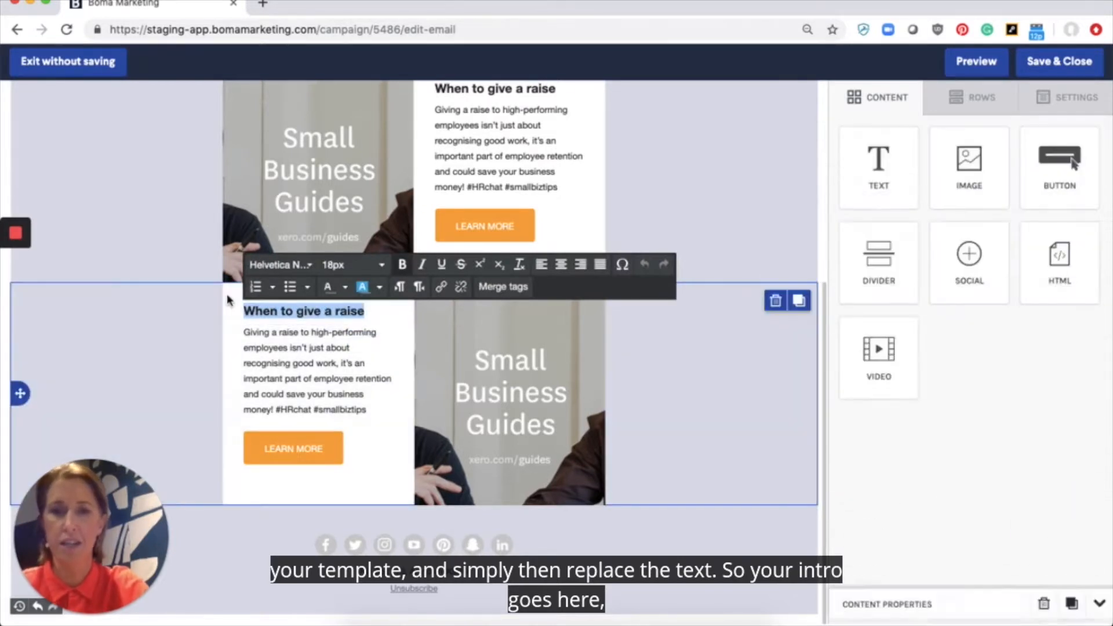
type("your intro f")
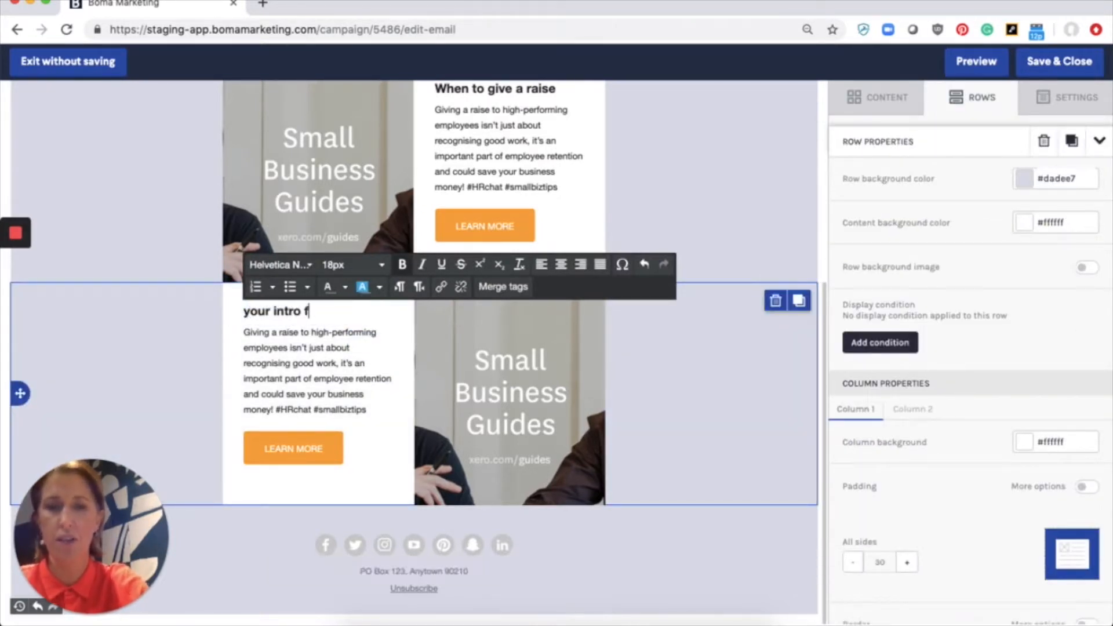
key("BackSpace")
type("goes")
type("here")
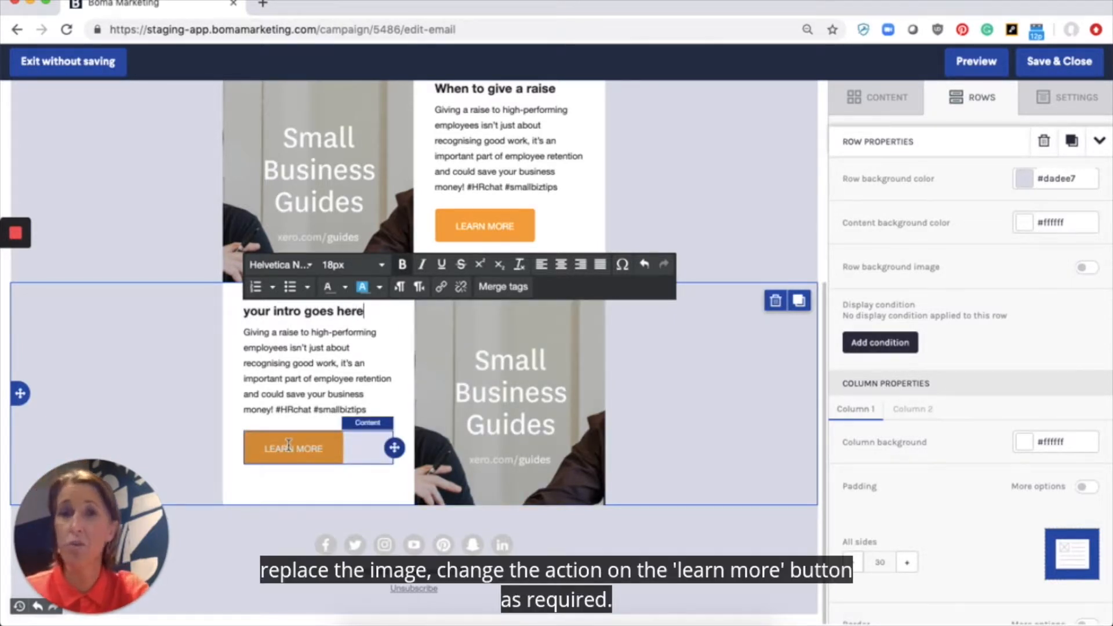
scroll(690, 388, "up", 3)
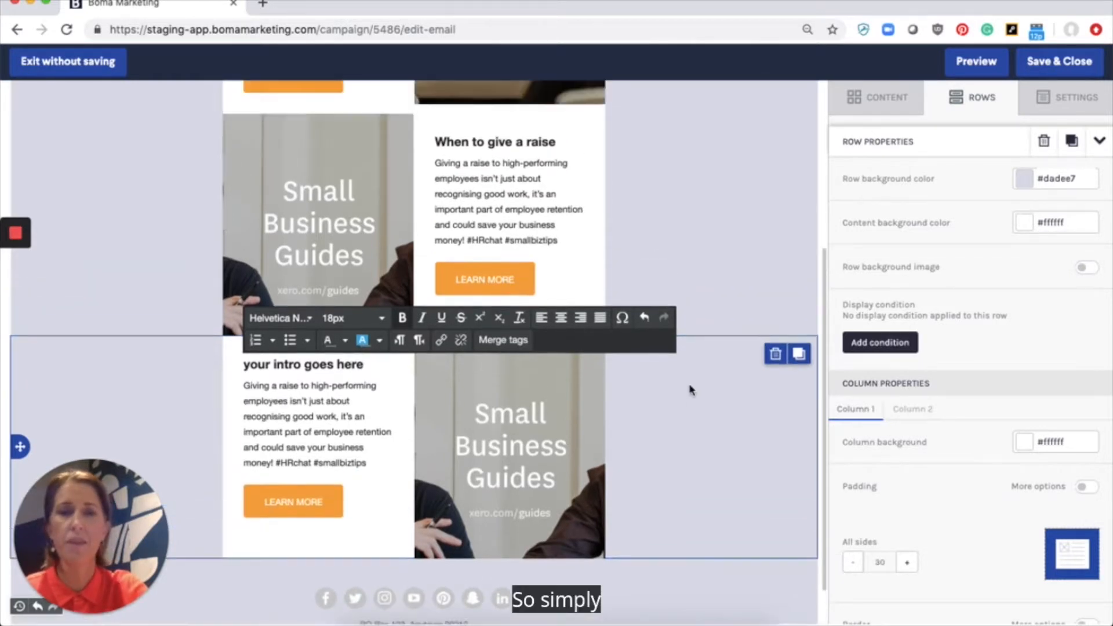
scroll(690, 387, "up", 1)
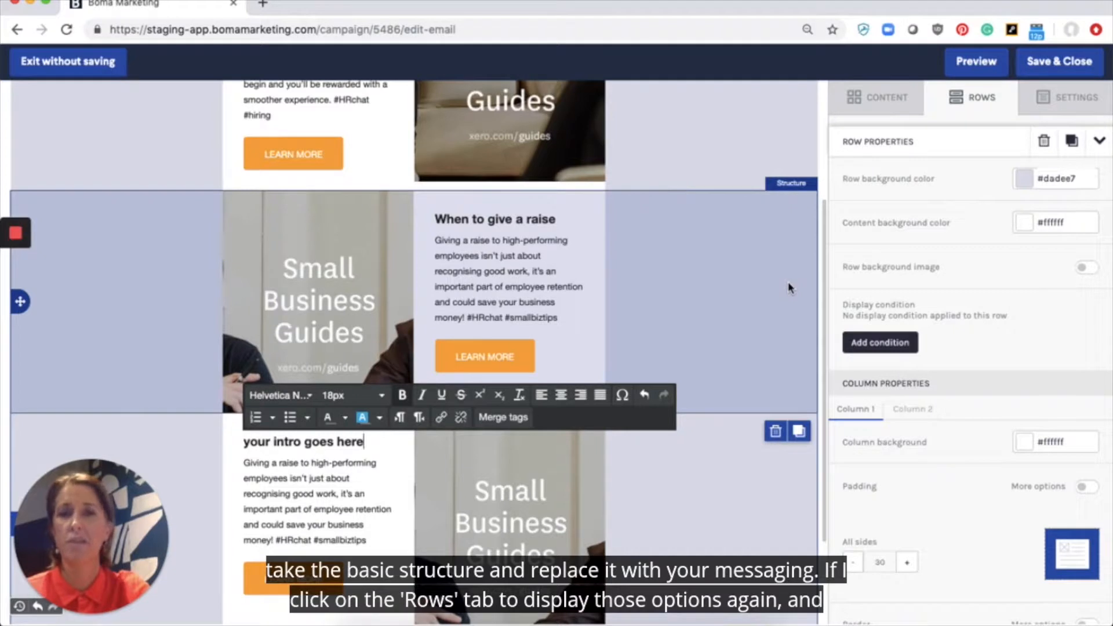
Step: Insert two Spacer blocks between the article rows
left_click(974, 103)
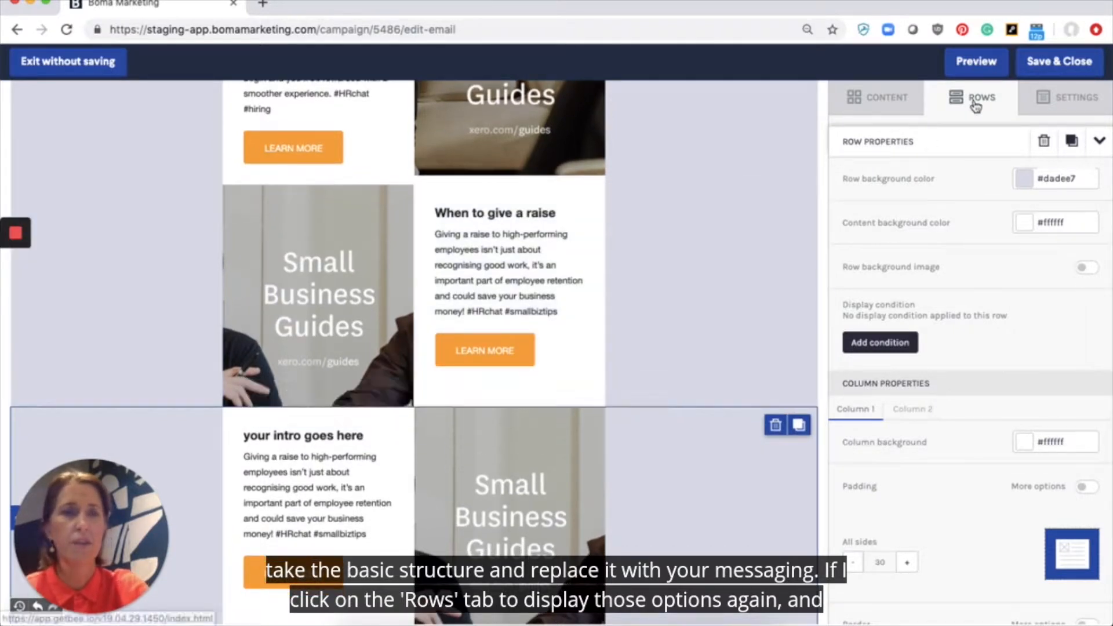
left_click(976, 104)
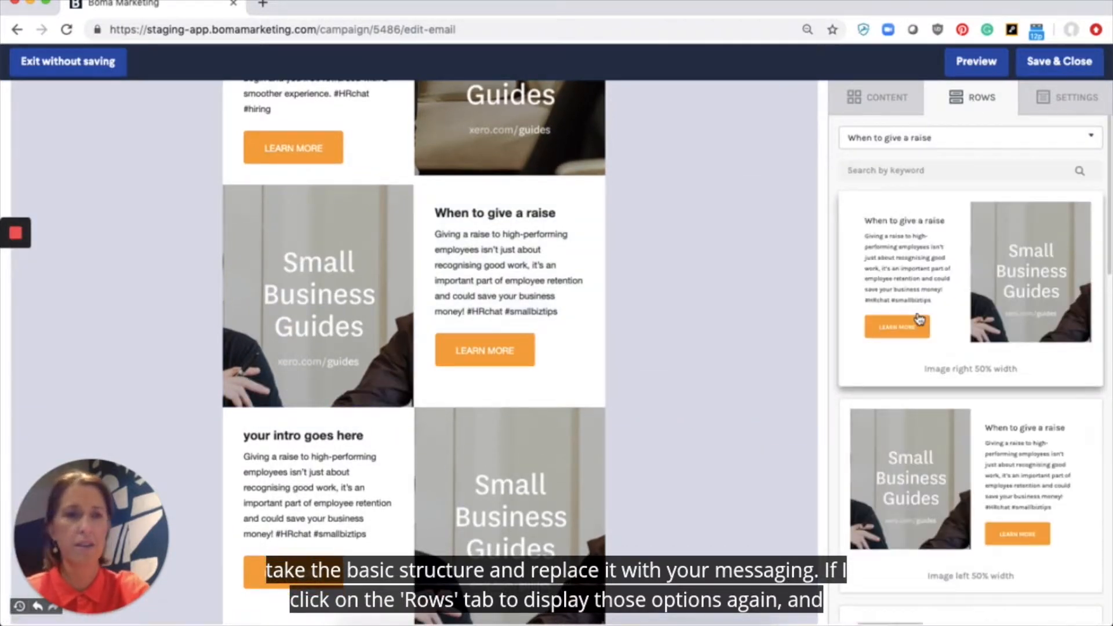
scroll(918, 319, "down", 10)
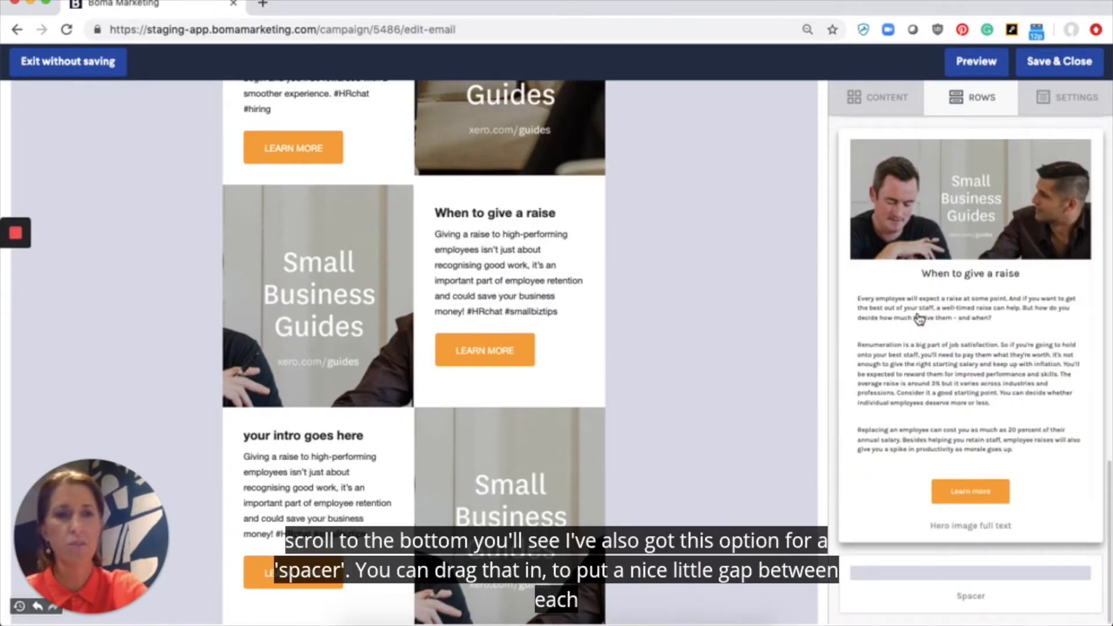
left_click_drag(1013, 578, 461, 194)
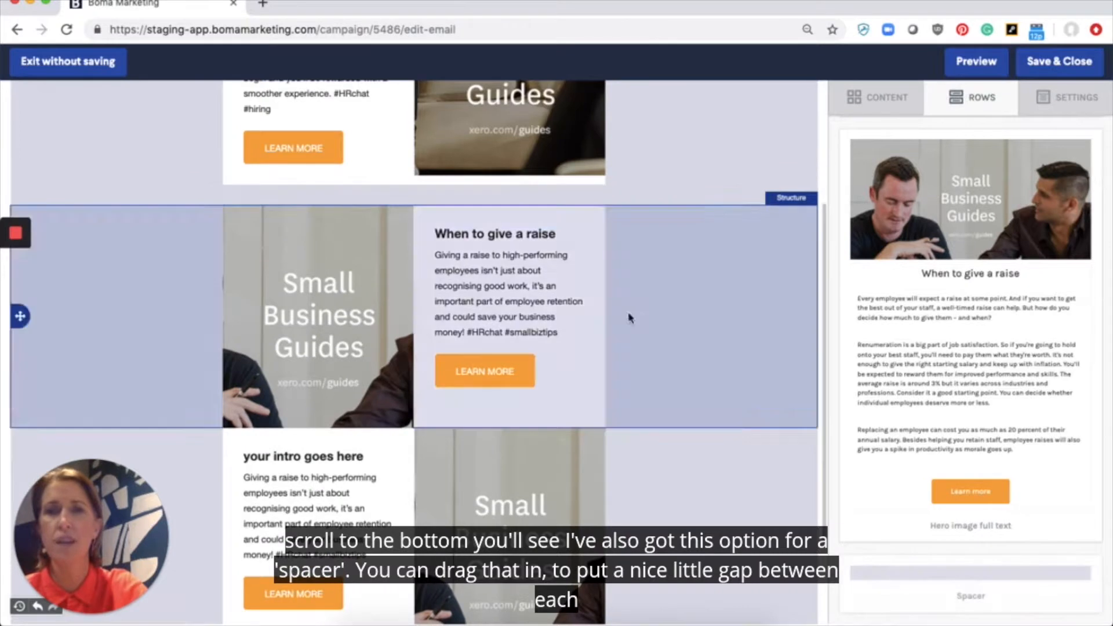
left_click_drag(972, 589, 542, 437)
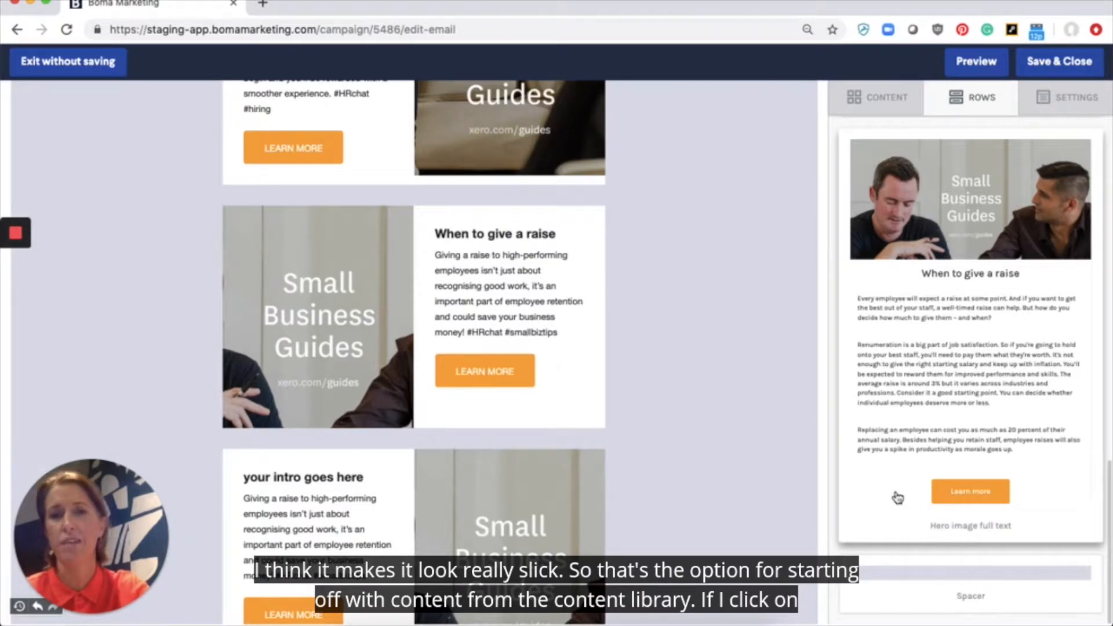
scroll(746, 356, "up", 4)
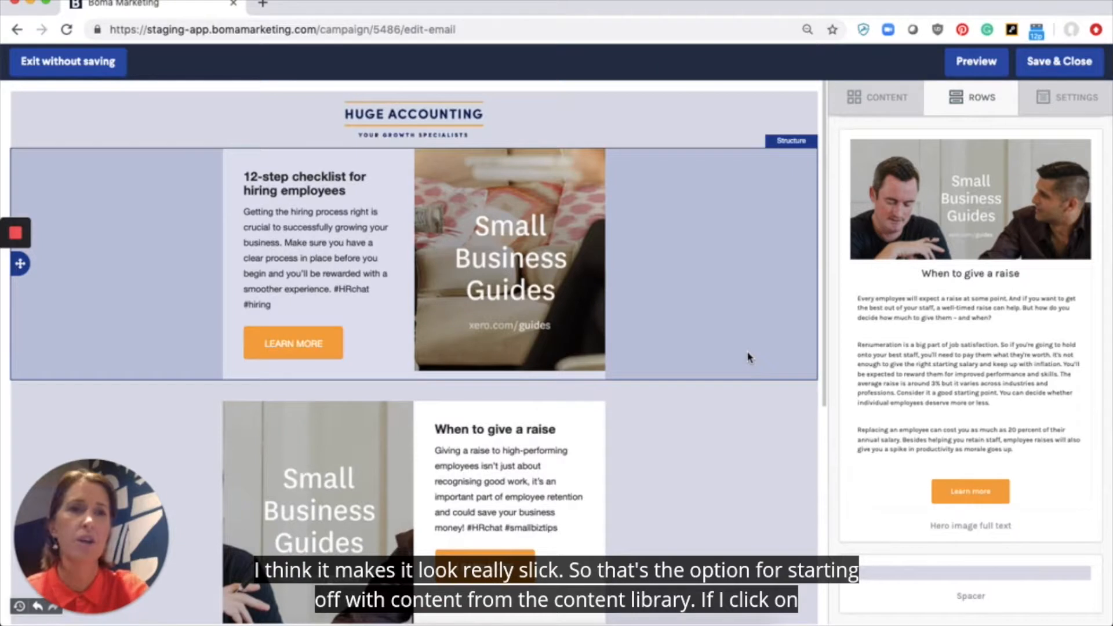
left_click(992, 103)
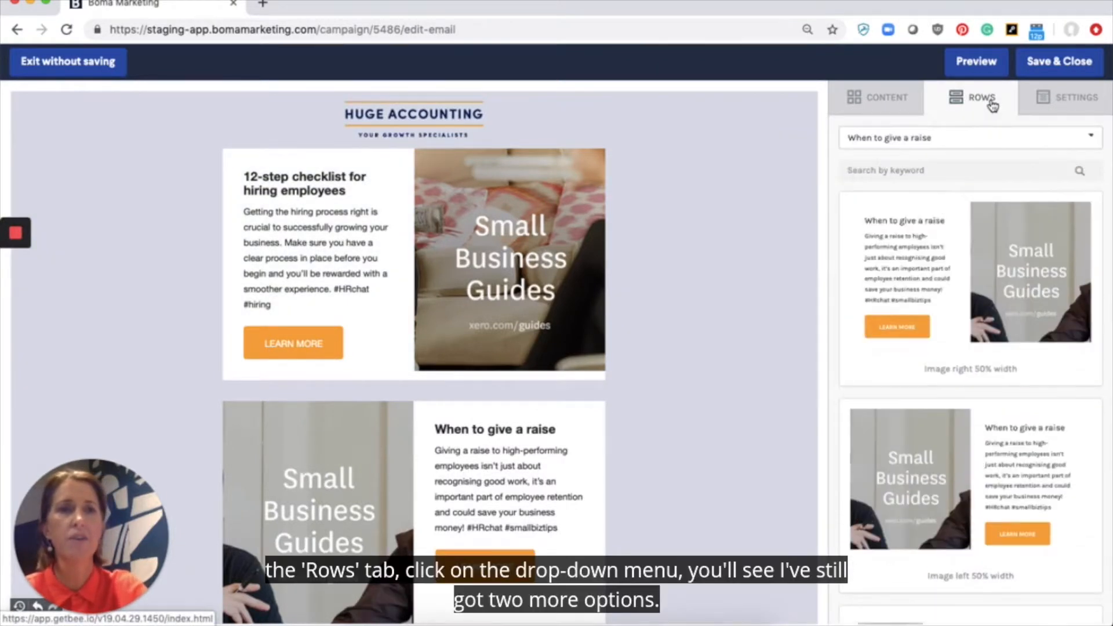
left_click(923, 141)
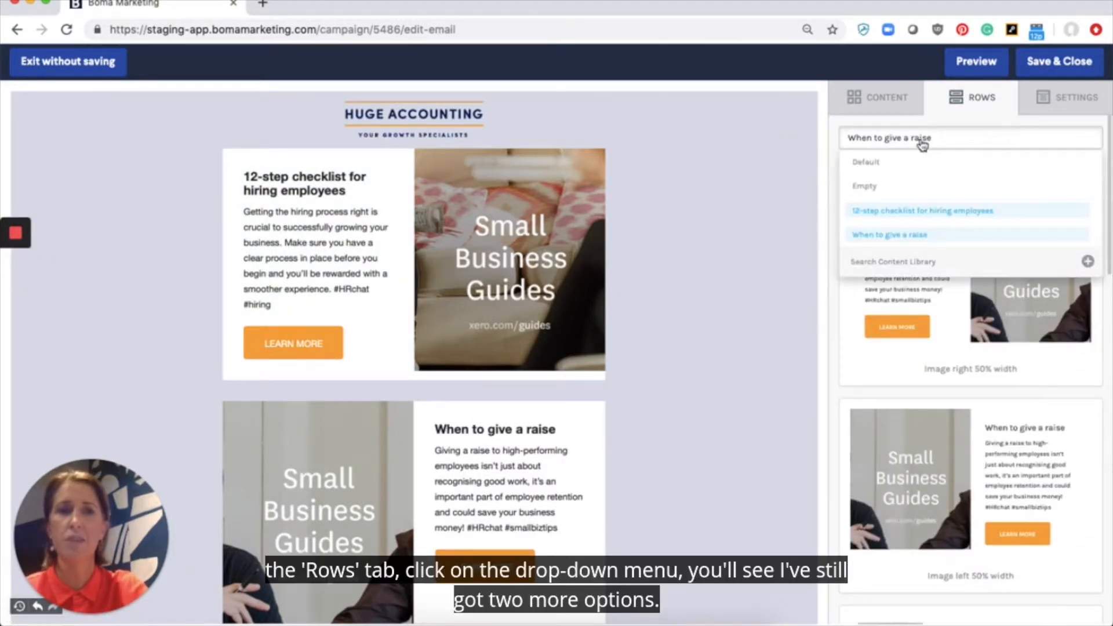
left_click(898, 167)
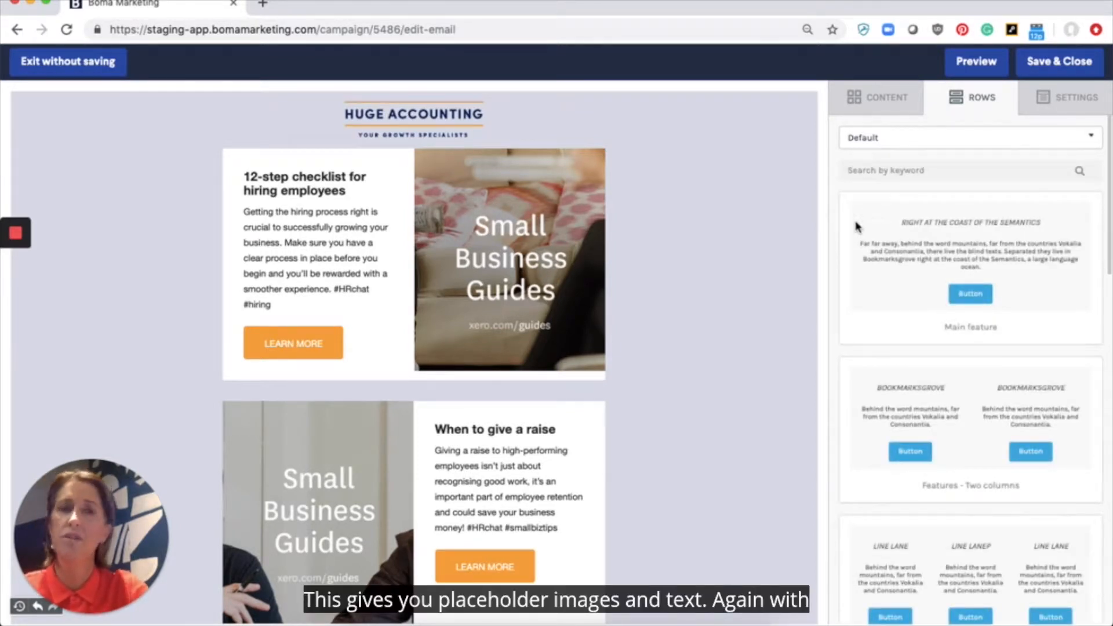
scroll(857, 226, "down", 2)
scroll(857, 226, "down", 5)
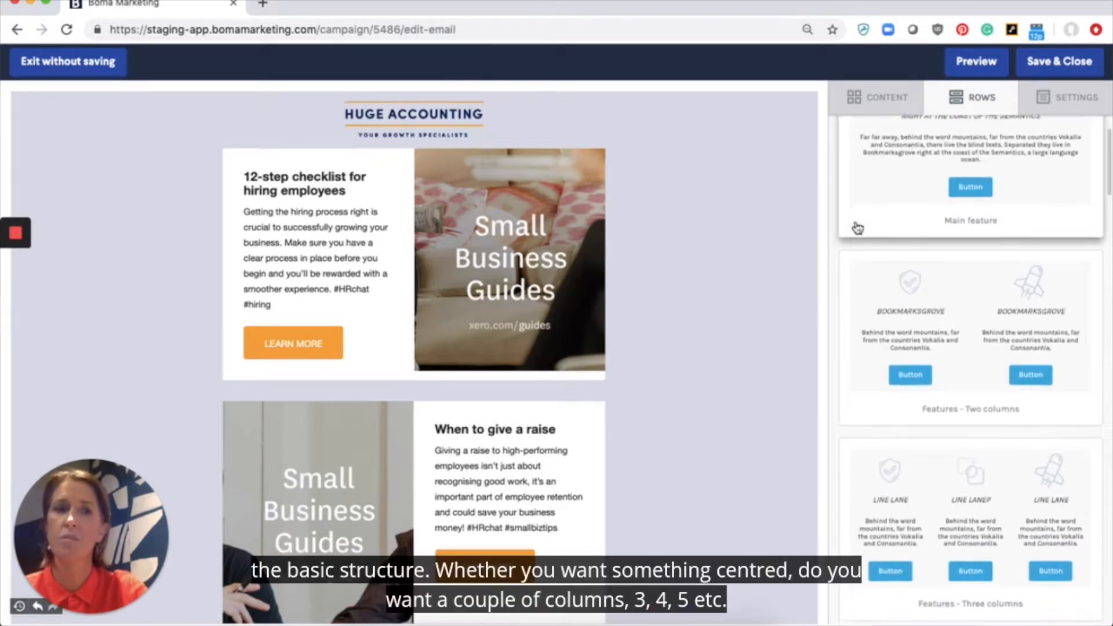
scroll(857, 226, "up", 6)
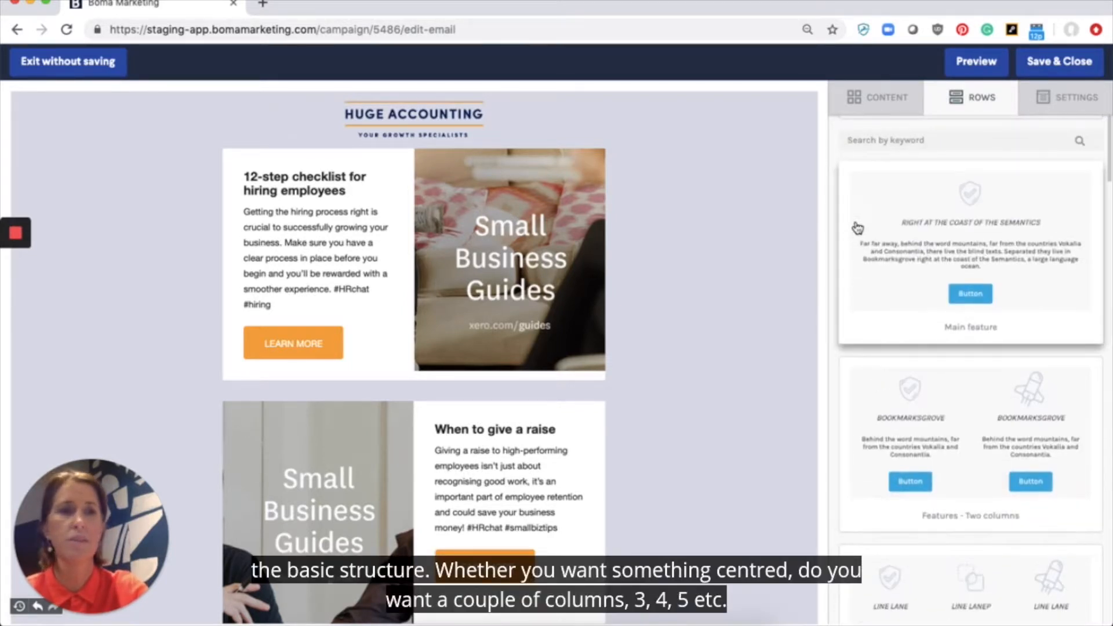
scroll(913, 232, "down", 6)
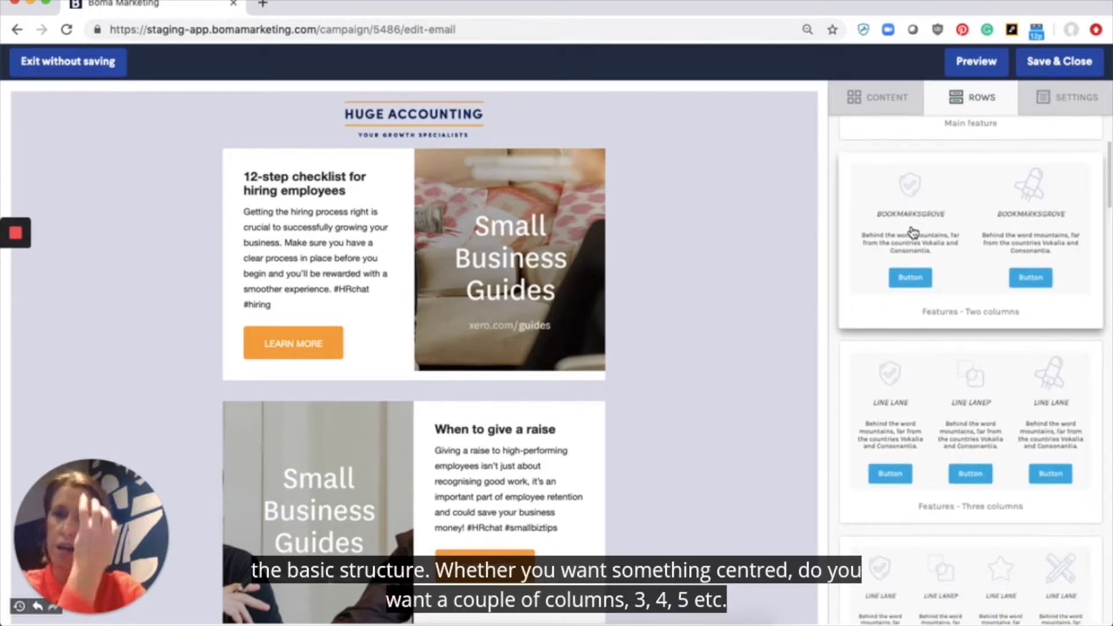
scroll(913, 232, "down", 15)
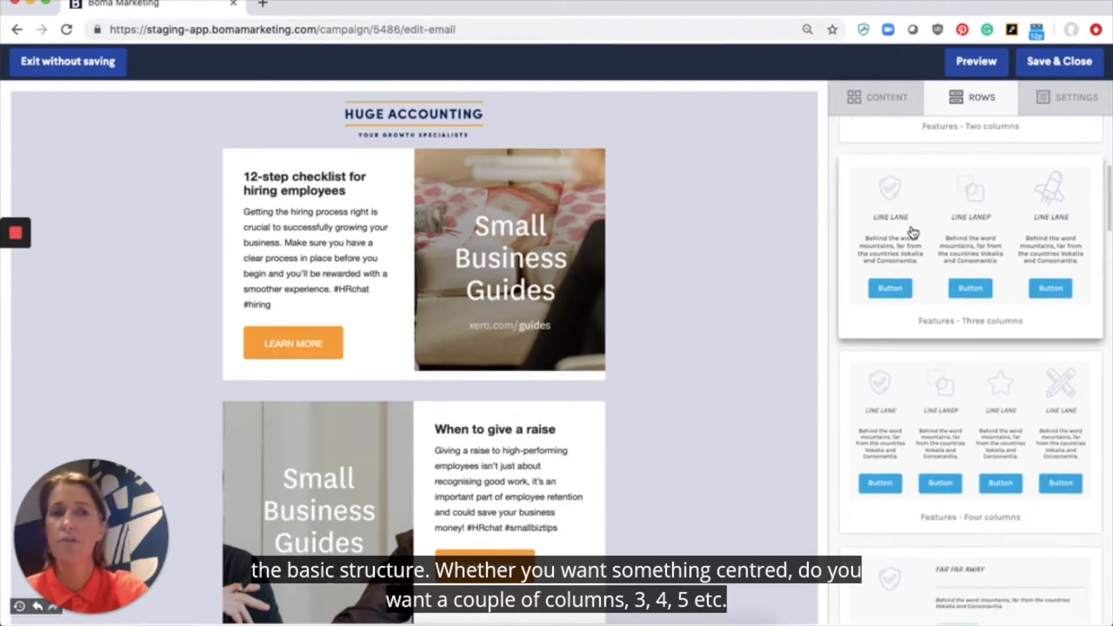
scroll(913, 232, "down", 5)
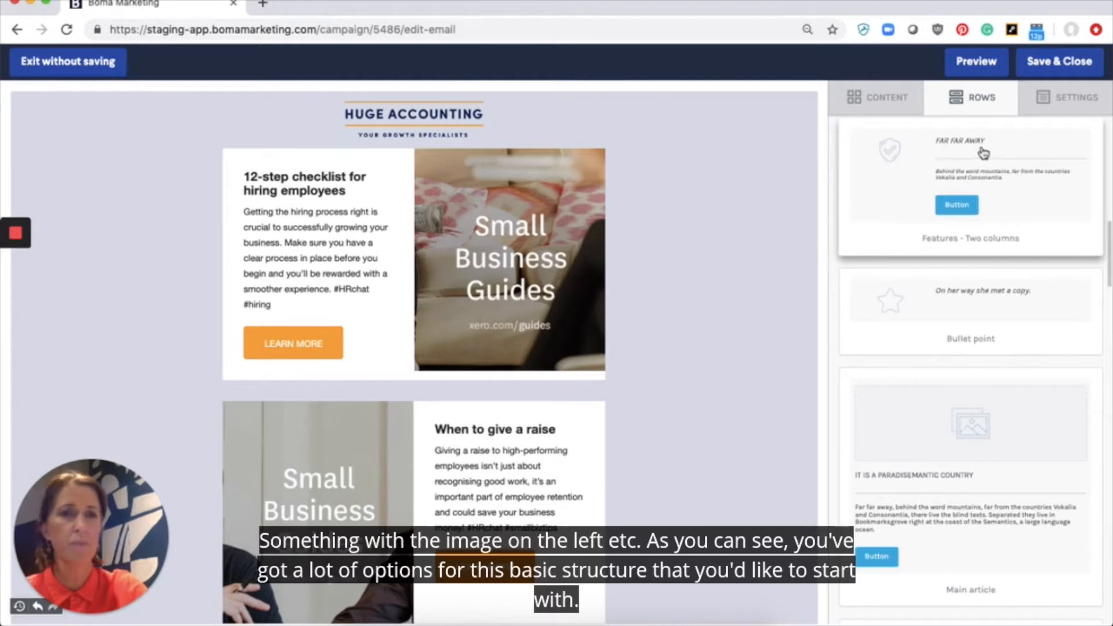
scroll(931, 363, "down", 1)
scroll(930, 362, "down", 20)
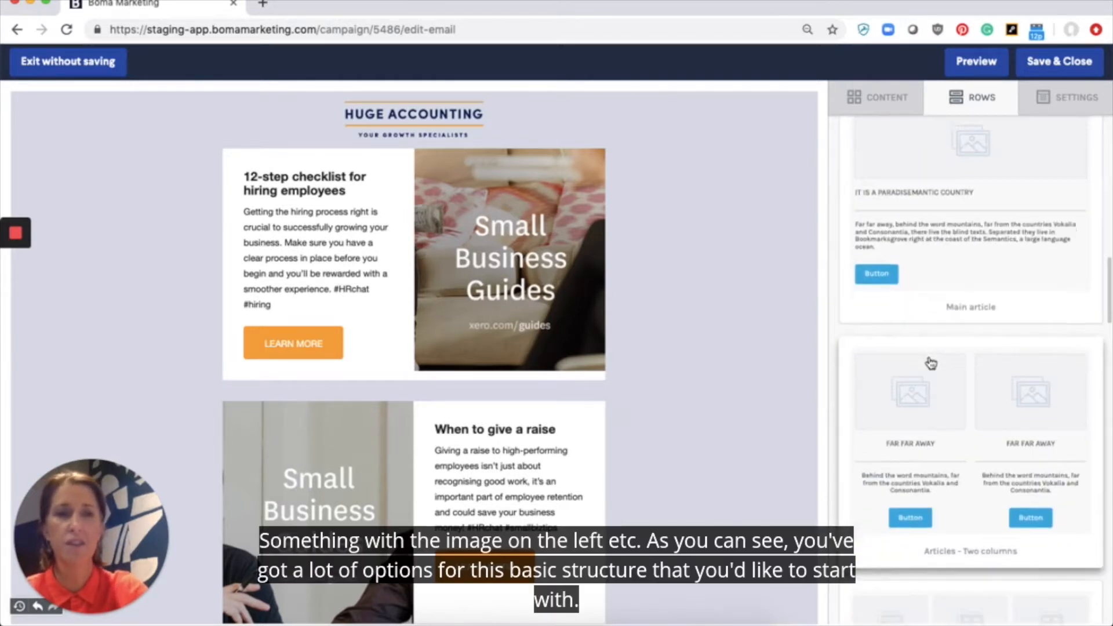
scroll(931, 362, "down", 9)
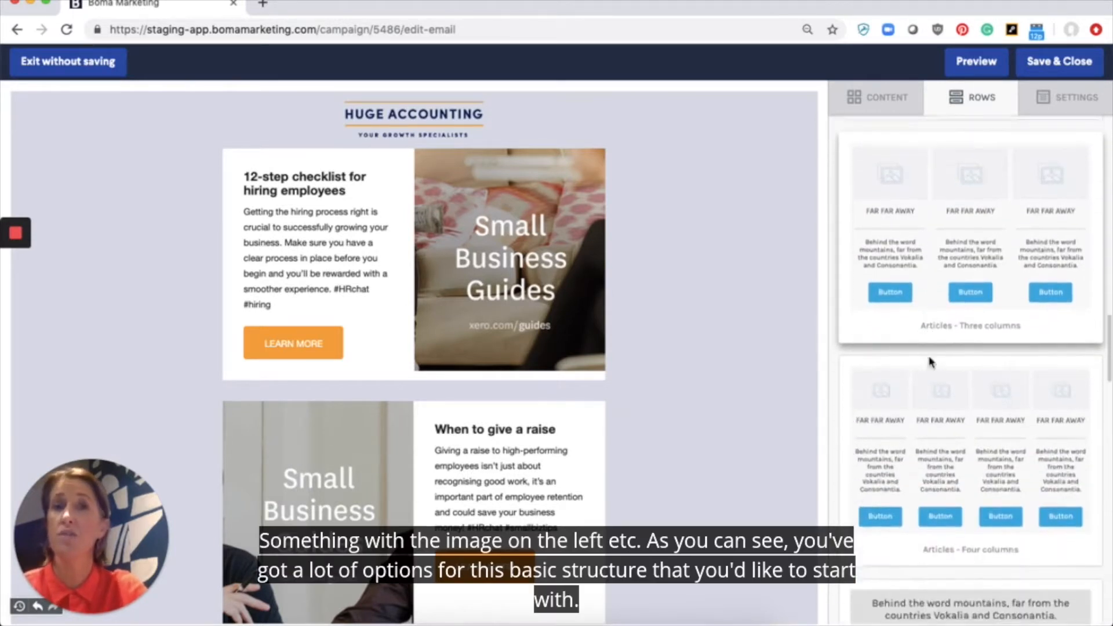
scroll(931, 363, "down", 18)
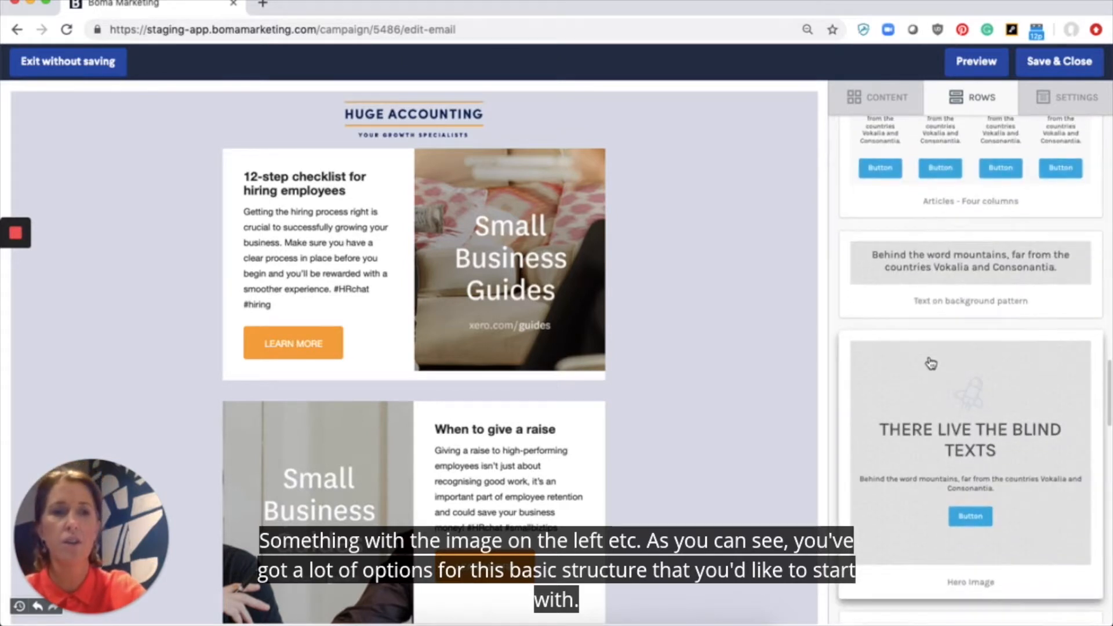
scroll(929, 356, "down", 3)
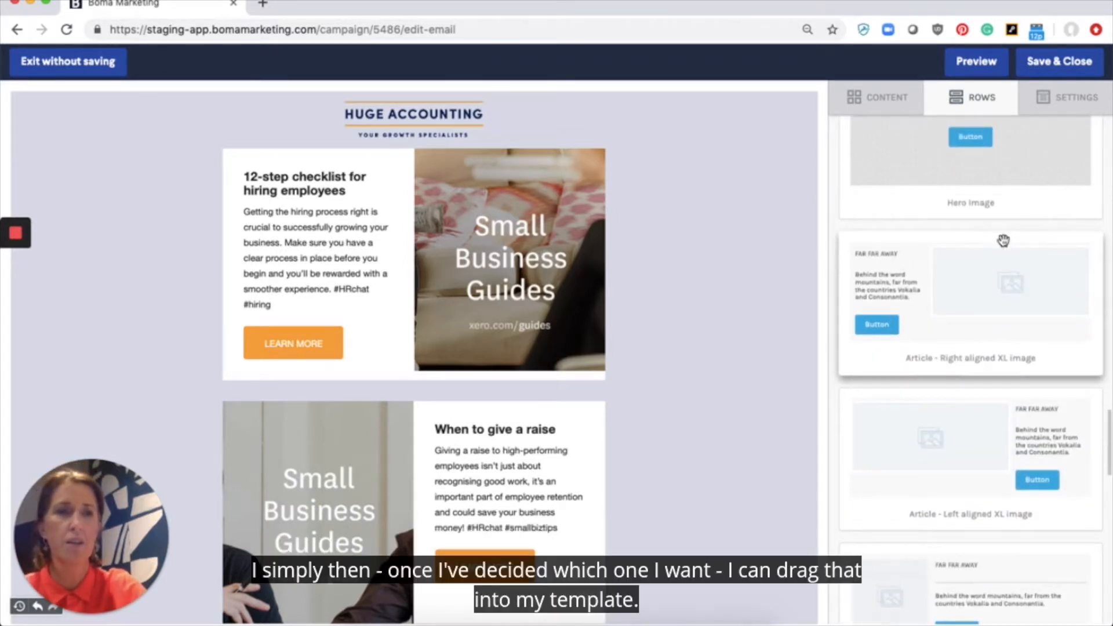
Step: Drop the 'Article - Right aligned XL image' row directly beneath the HUGE ACCOUNTING header
left_click_drag(1006, 249, 529, 153)
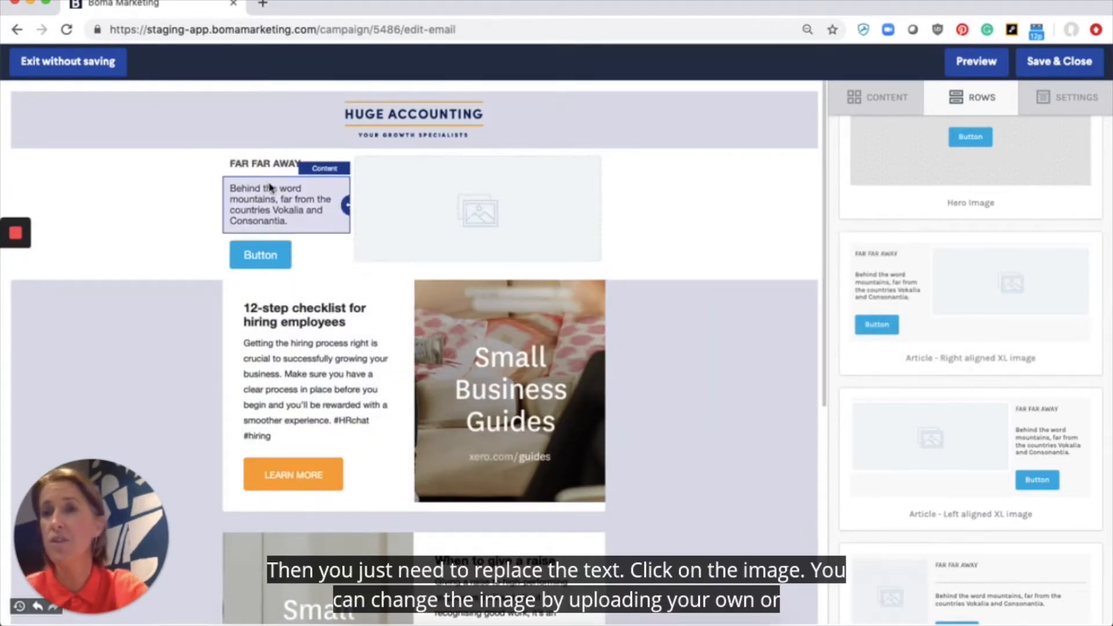
left_click(482, 211)
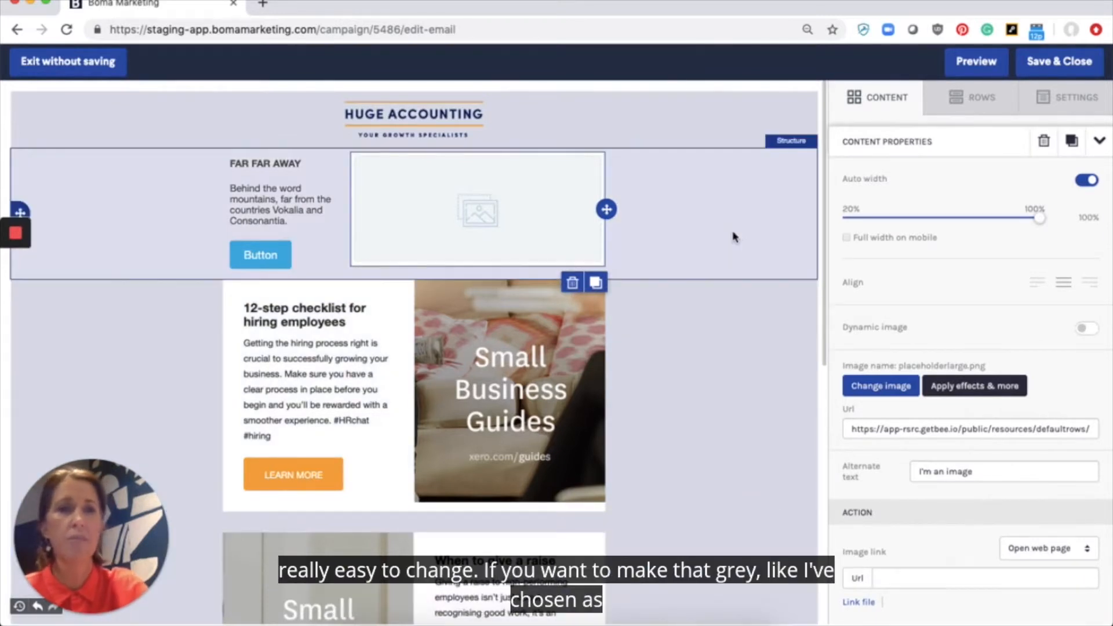
Step: Give the 'FAR FAR AWAY' row a grey #DADEE7 background and a white #FFFFFF content area
left_click(792, 227)
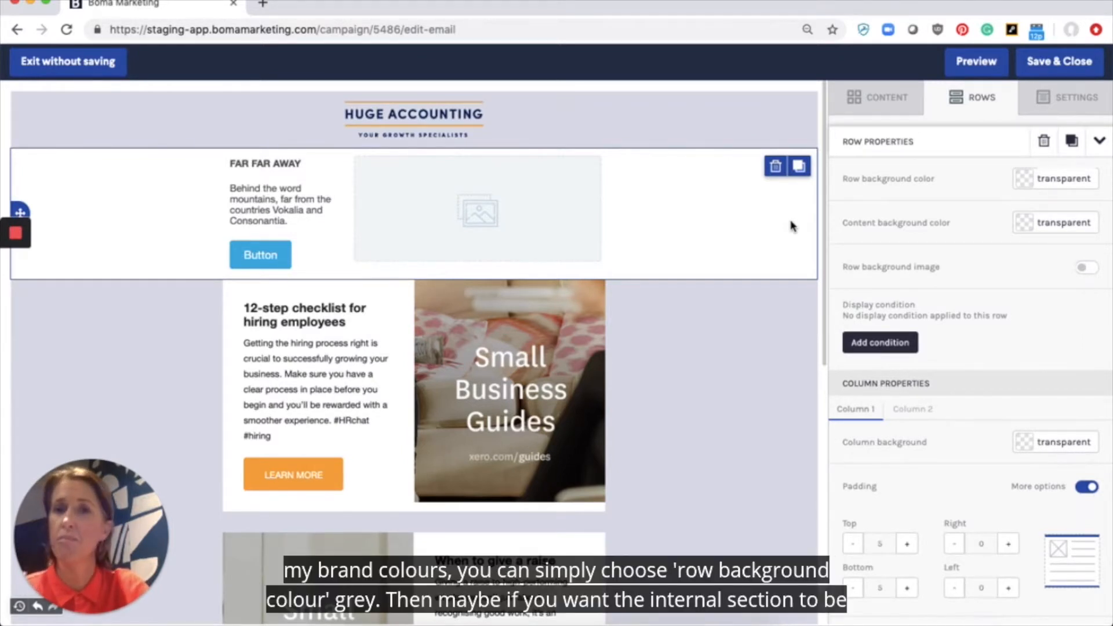
left_click(1025, 180)
left_click(898, 225)
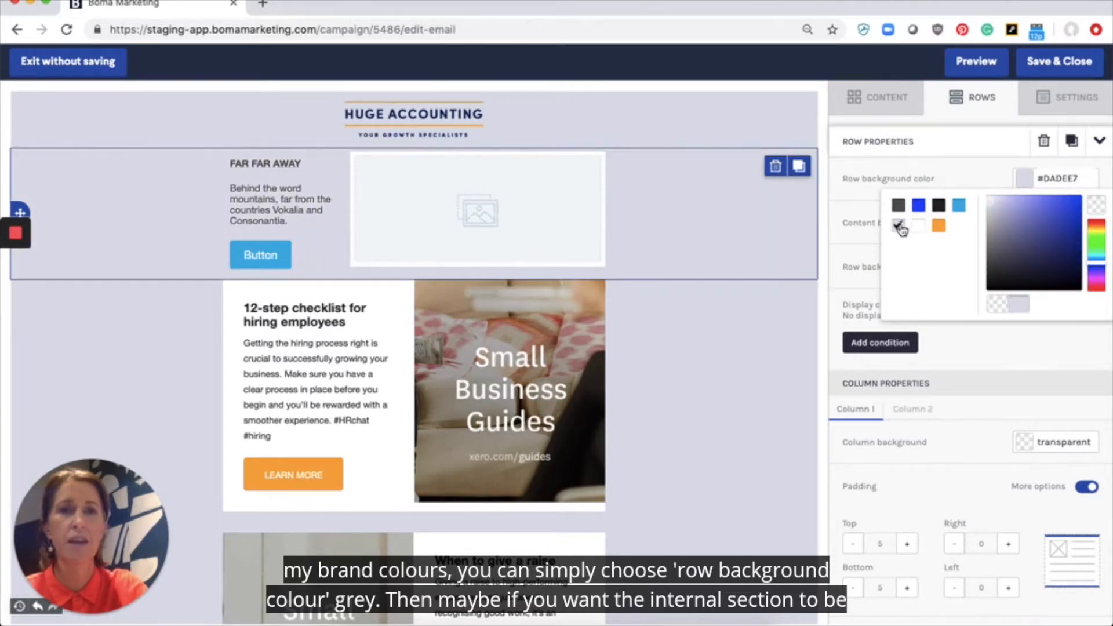
left_click(451, 279)
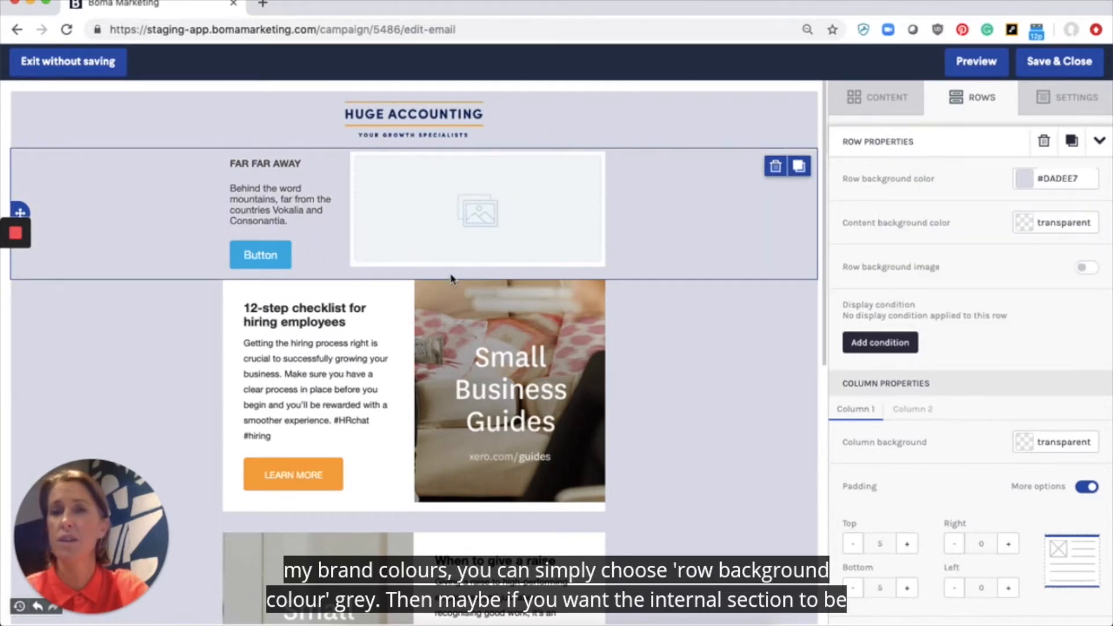
left_click(1024, 226)
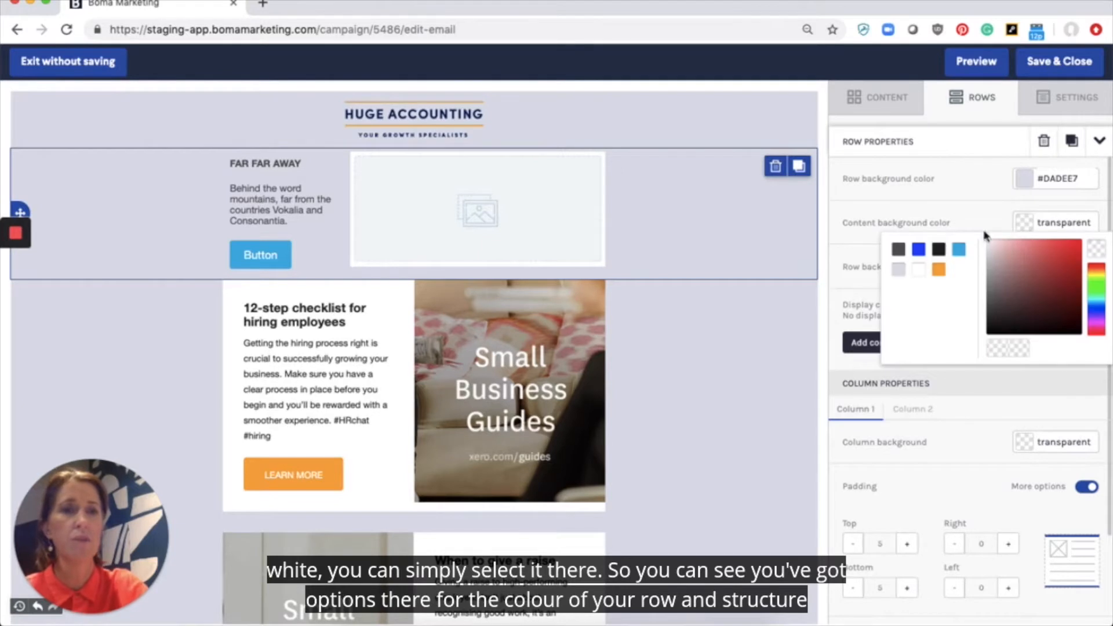
left_click(919, 271)
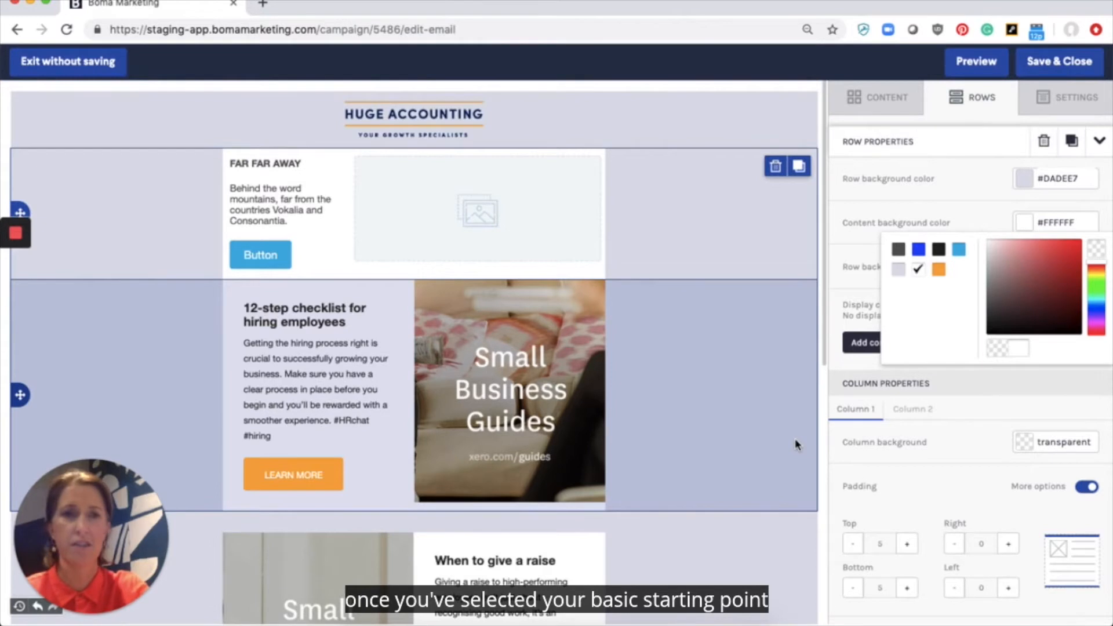
left_click(979, 97)
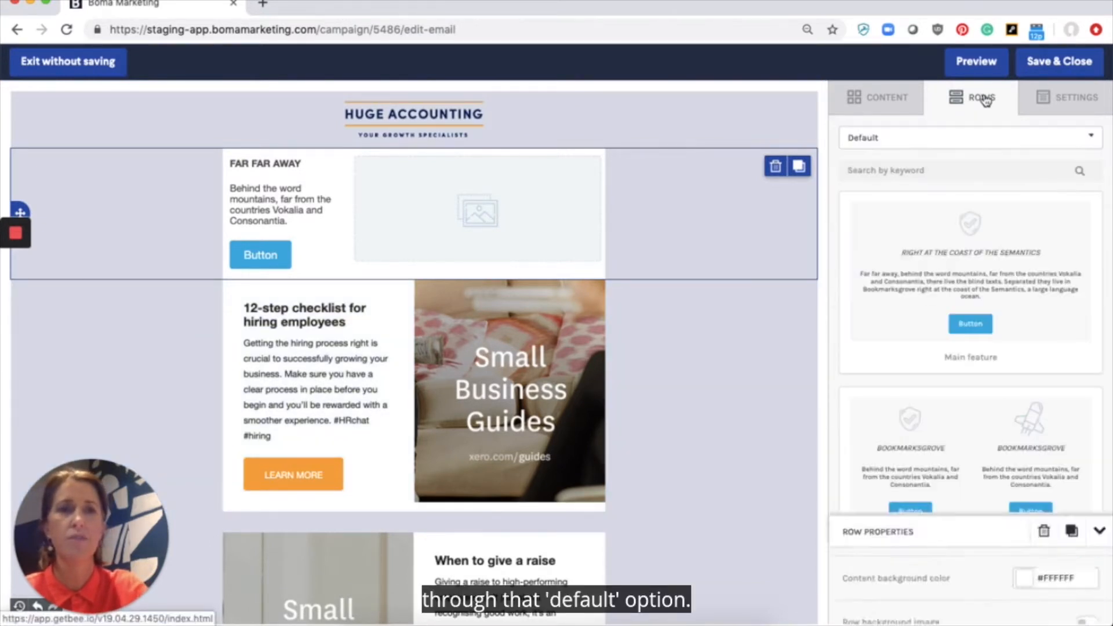
Step: Switch the row layouts to Empty and place a narrow-left, wide-right two-column row below the header
left_click(895, 144)
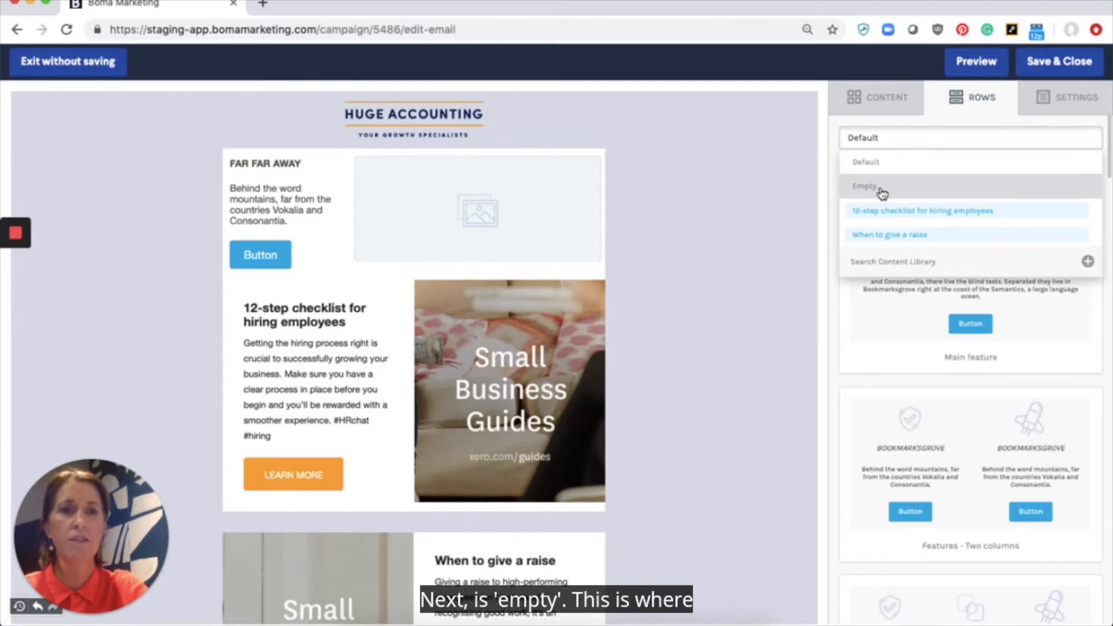
left_click(881, 191)
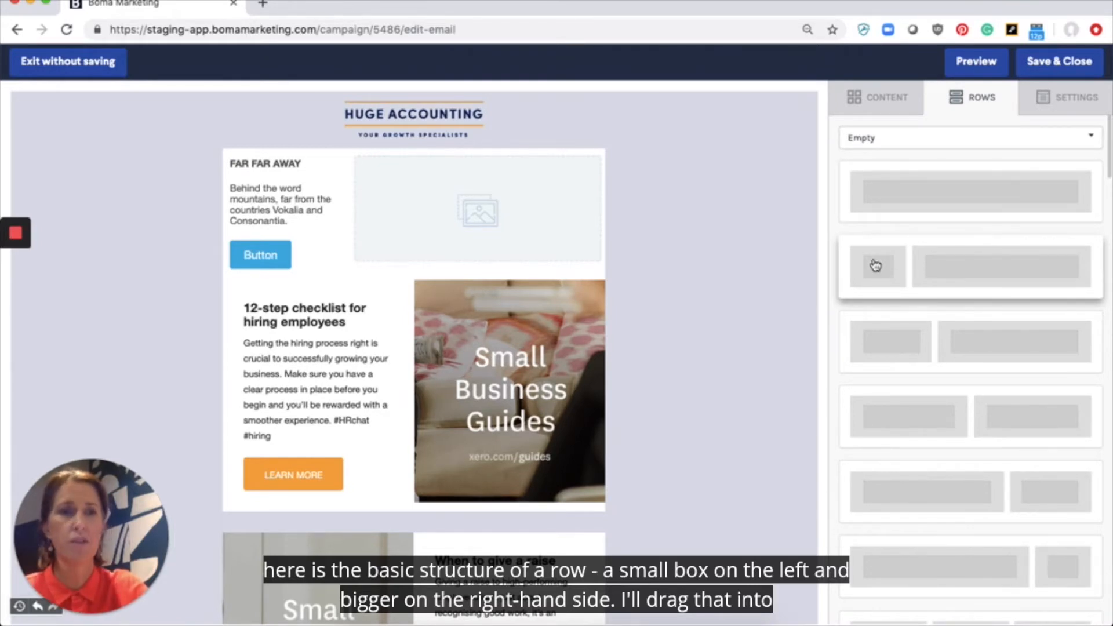
left_click_drag(1014, 251, 576, 149)
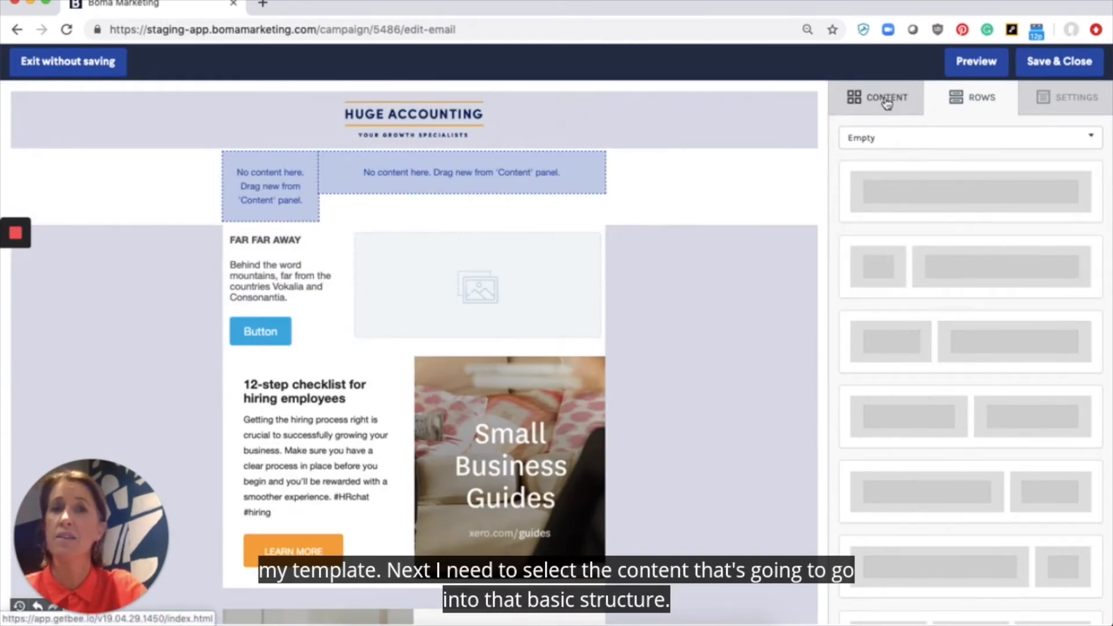
left_click(887, 99)
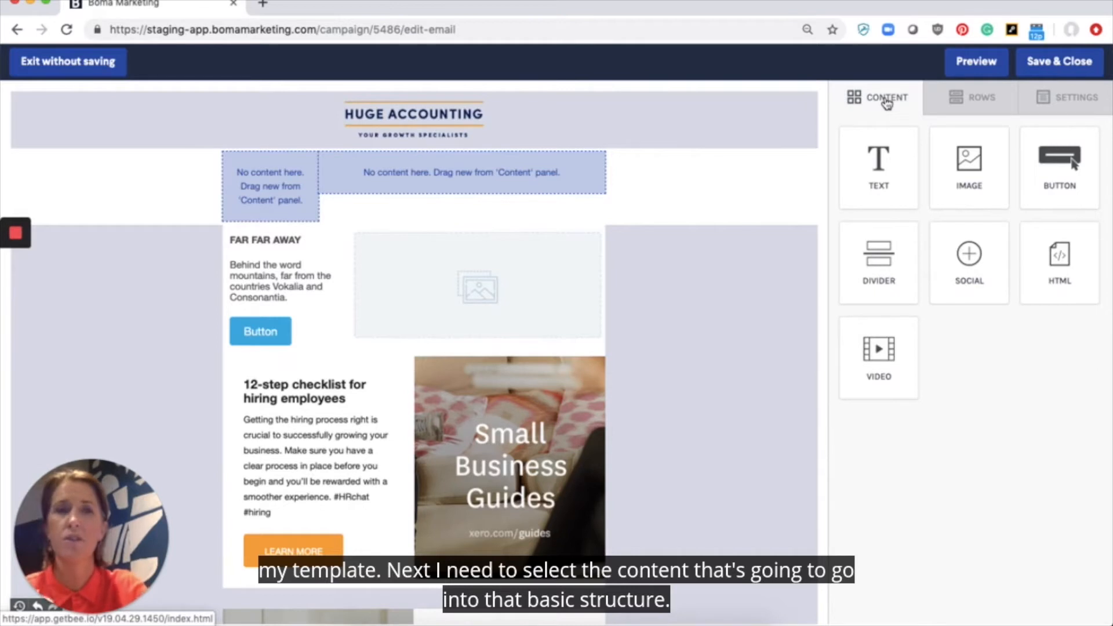
Step: Add a text block to the wide right column, an image to the left, and a divider under the text
left_click_drag(875, 190, 530, 191)
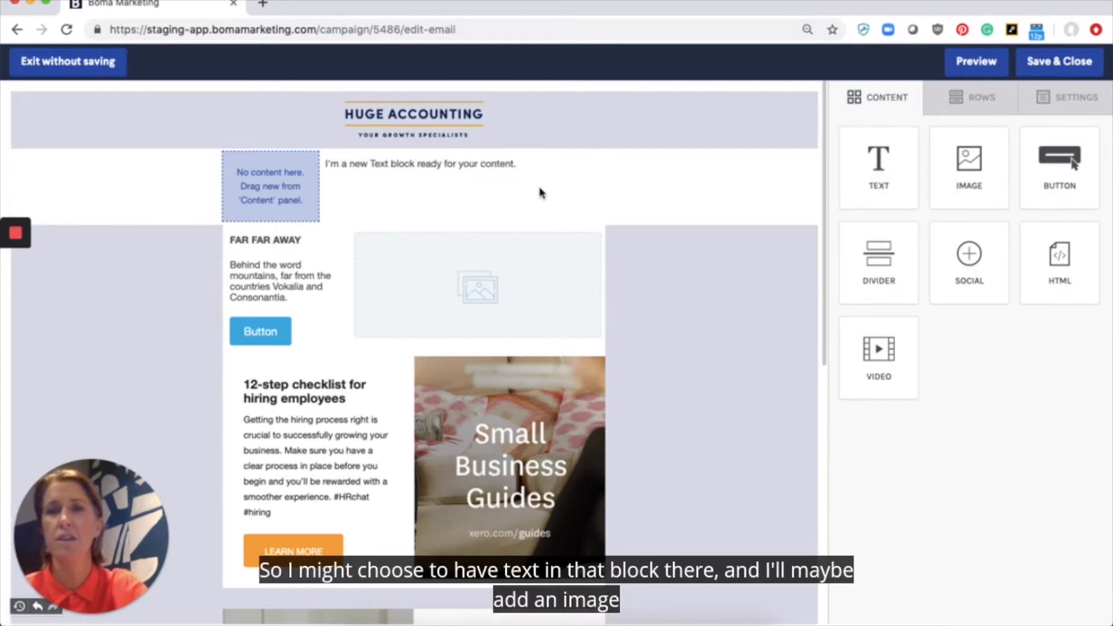
left_click(1050, 169)
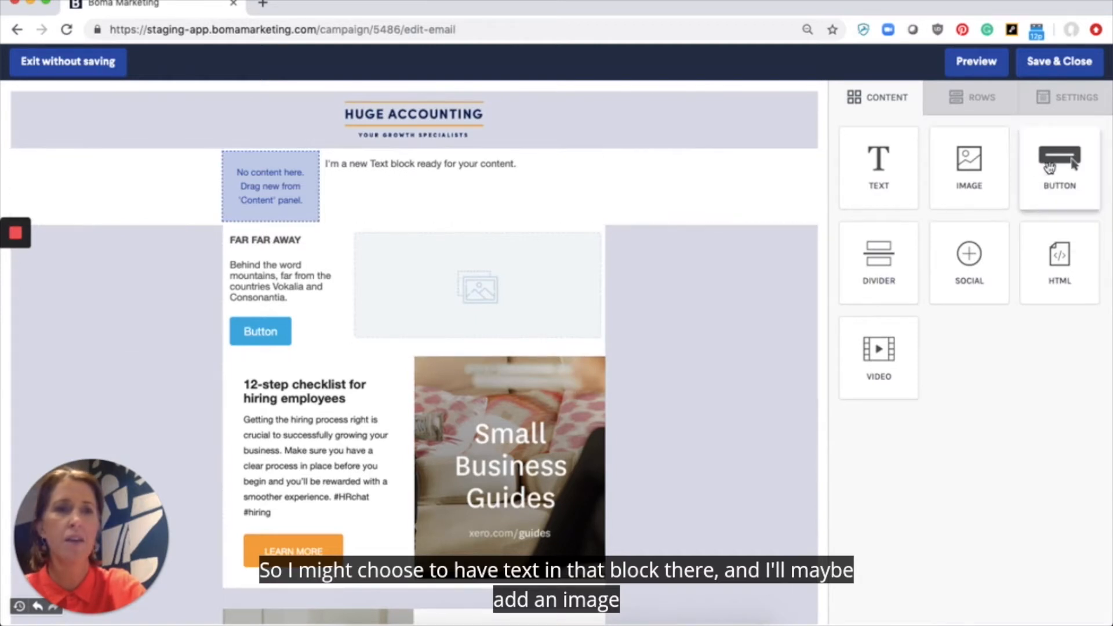
left_click_drag(969, 168, 275, 204)
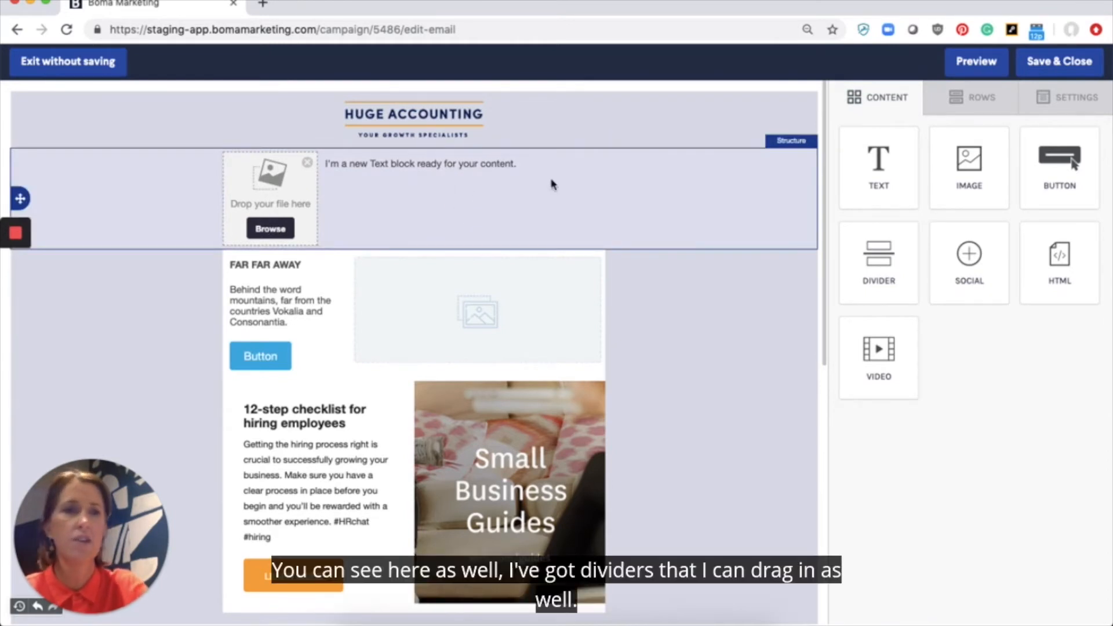
left_click_drag(887, 259, 503, 250)
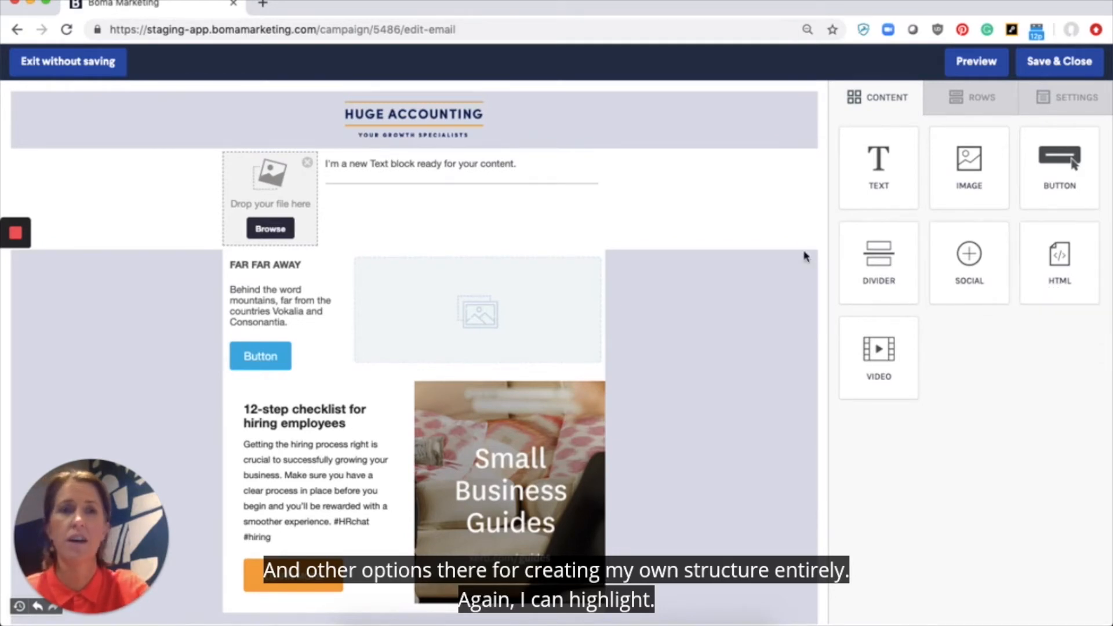
left_click(792, 202)
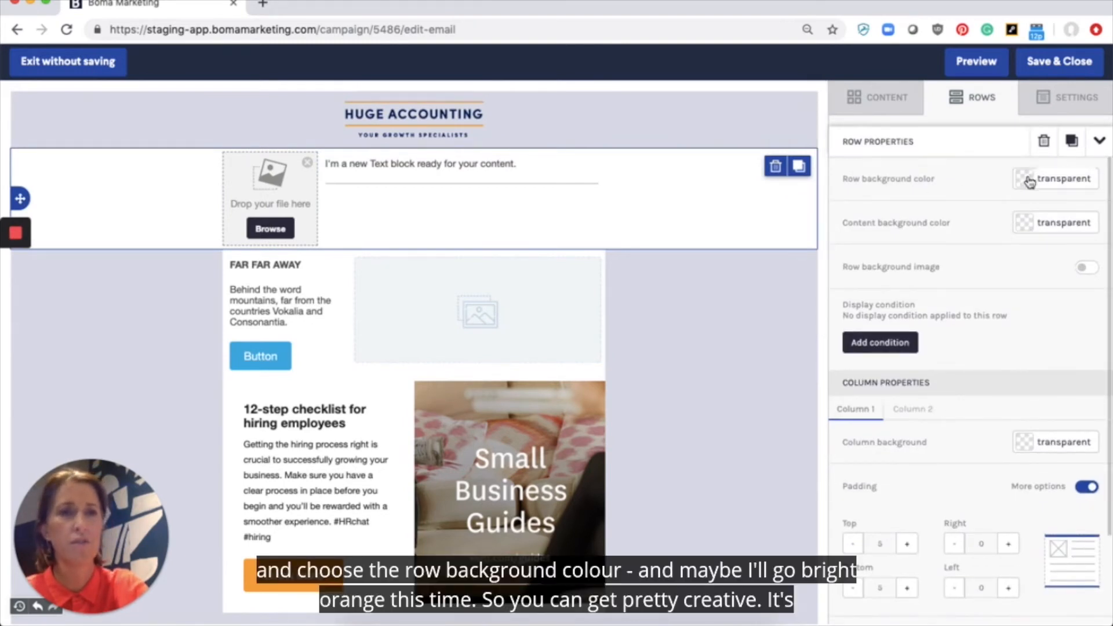
Step: Set the custom top row's background to the orange #F5A623 swatch
left_click(1027, 179)
left_click(939, 226)
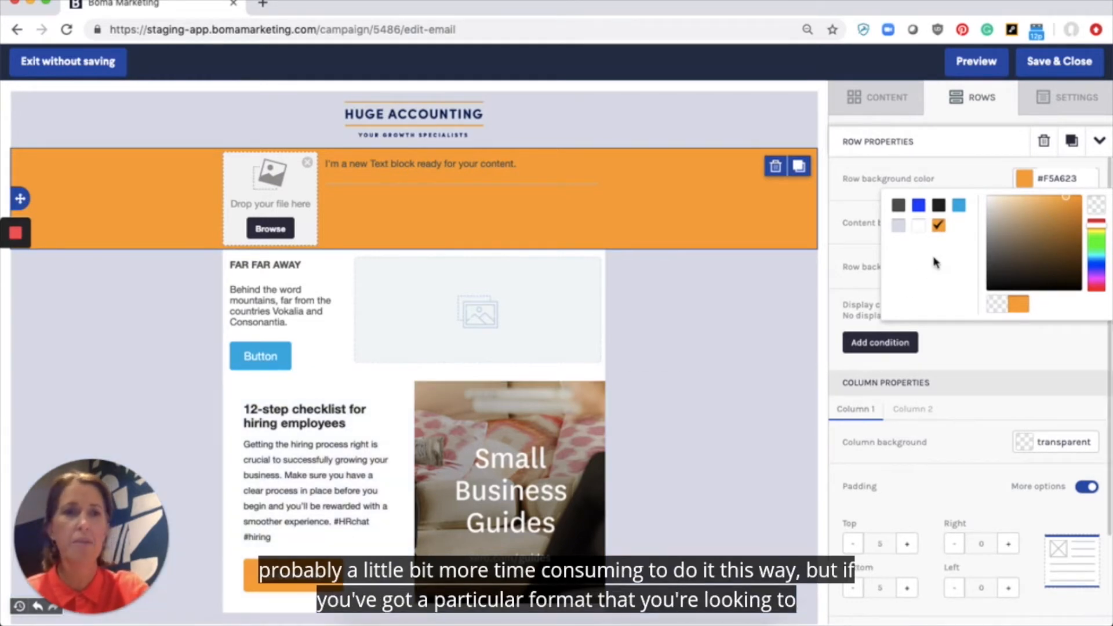
left_click(963, 170)
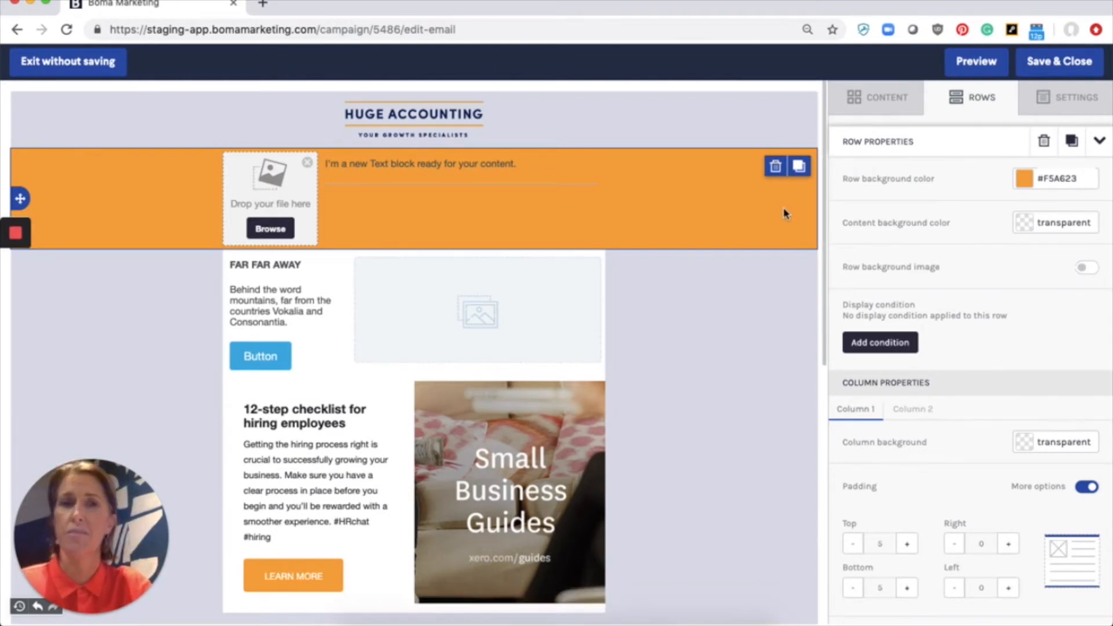
scroll(785, 214, "down", 1)
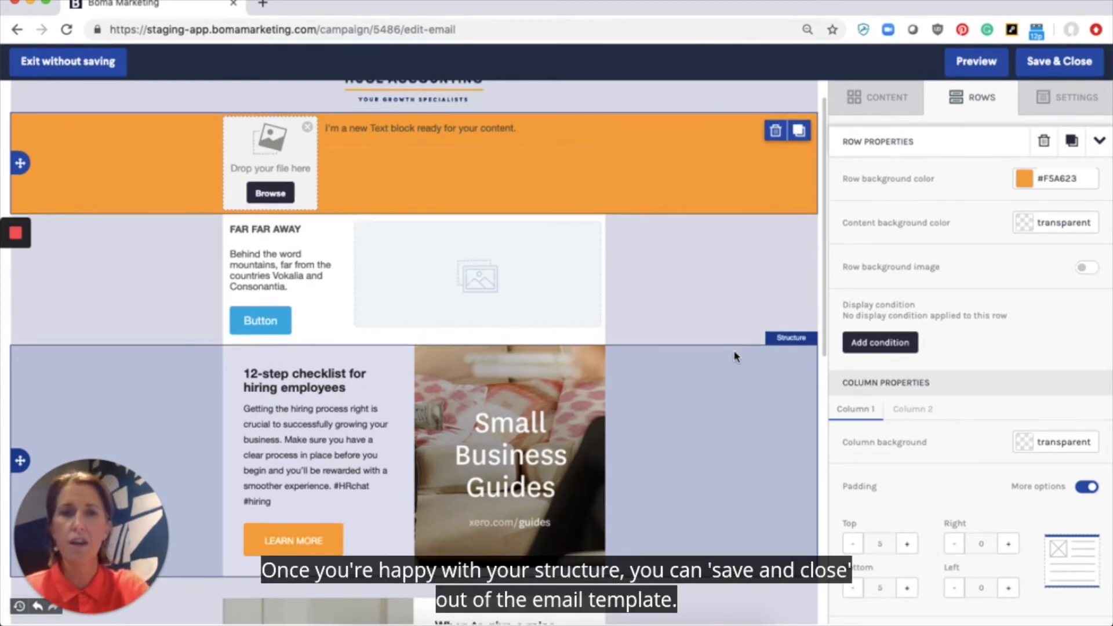
Step: Save & Close the email template to return to the campaign's Review & edit page
scroll(735, 356, "up", 1)
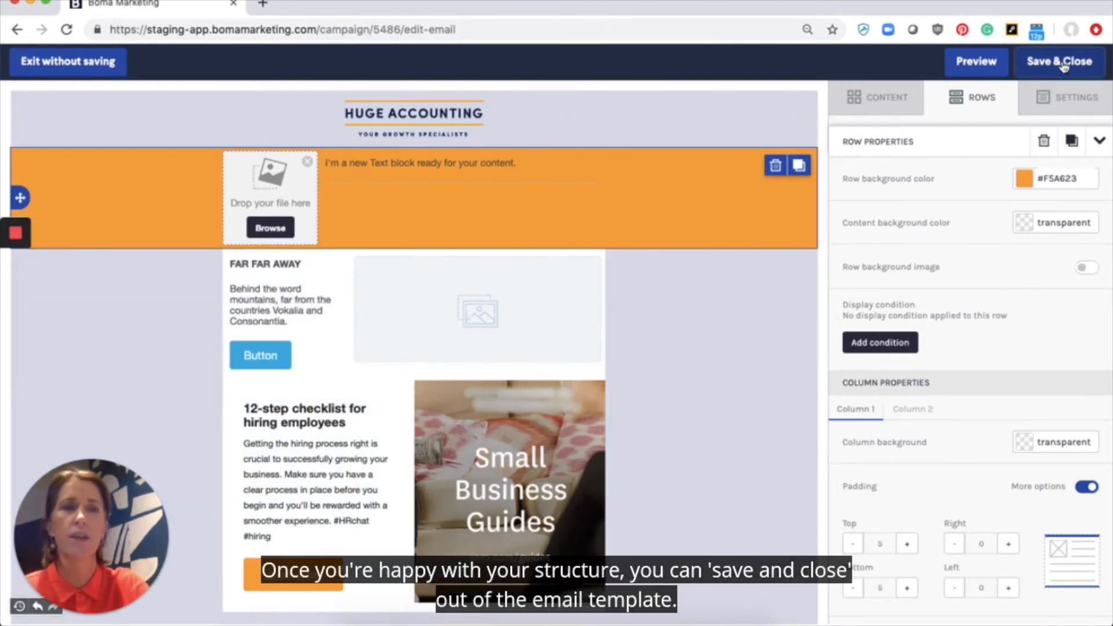
left_click(1061, 61)
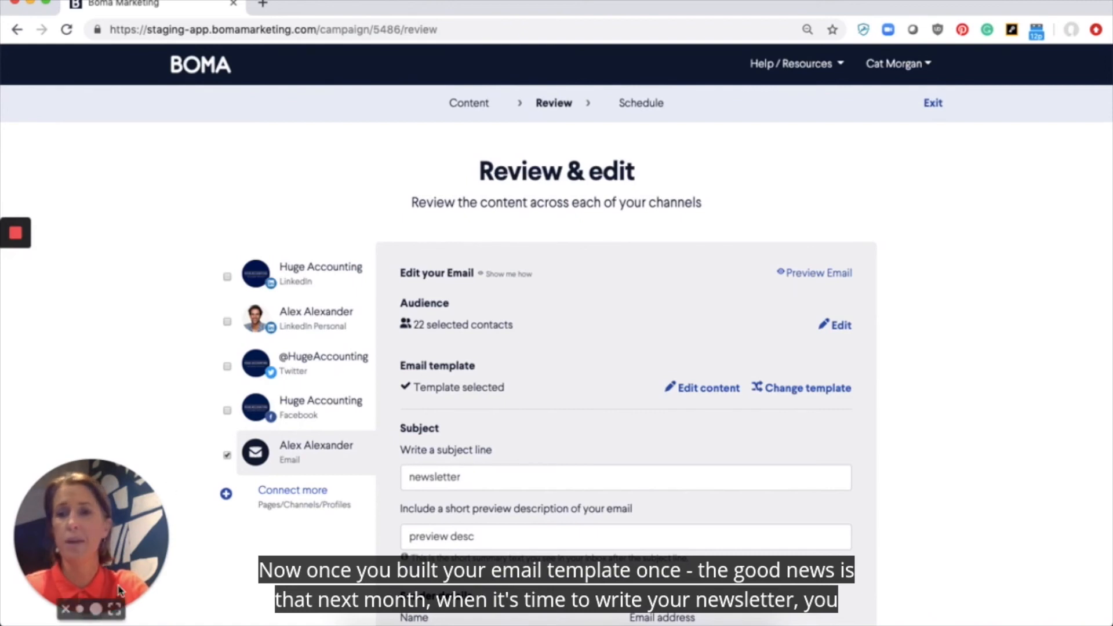
left_click(116, 609)
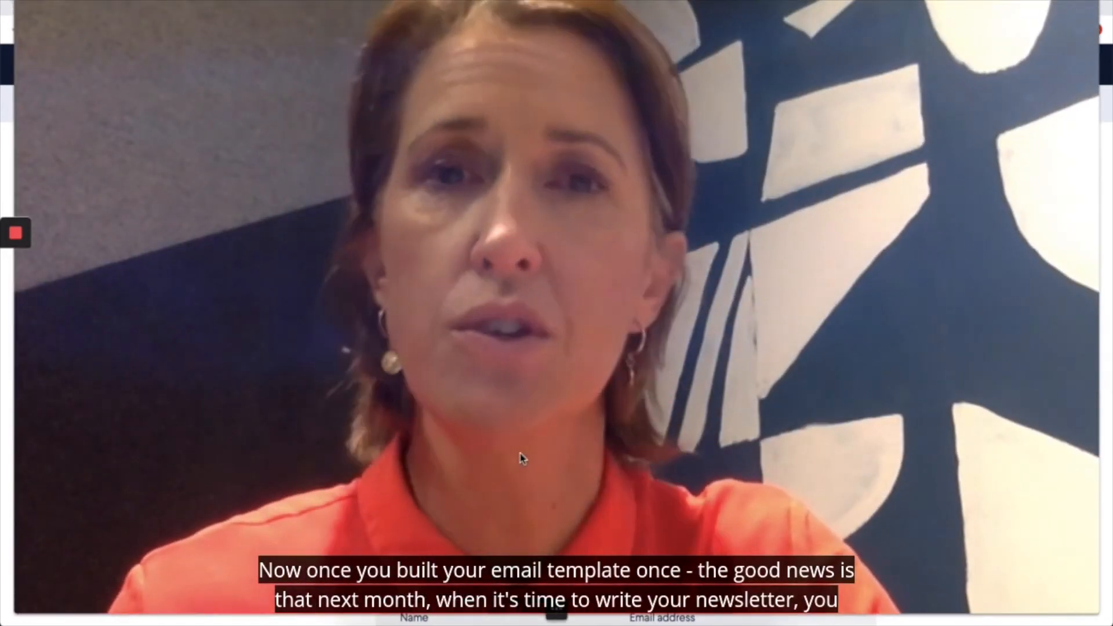